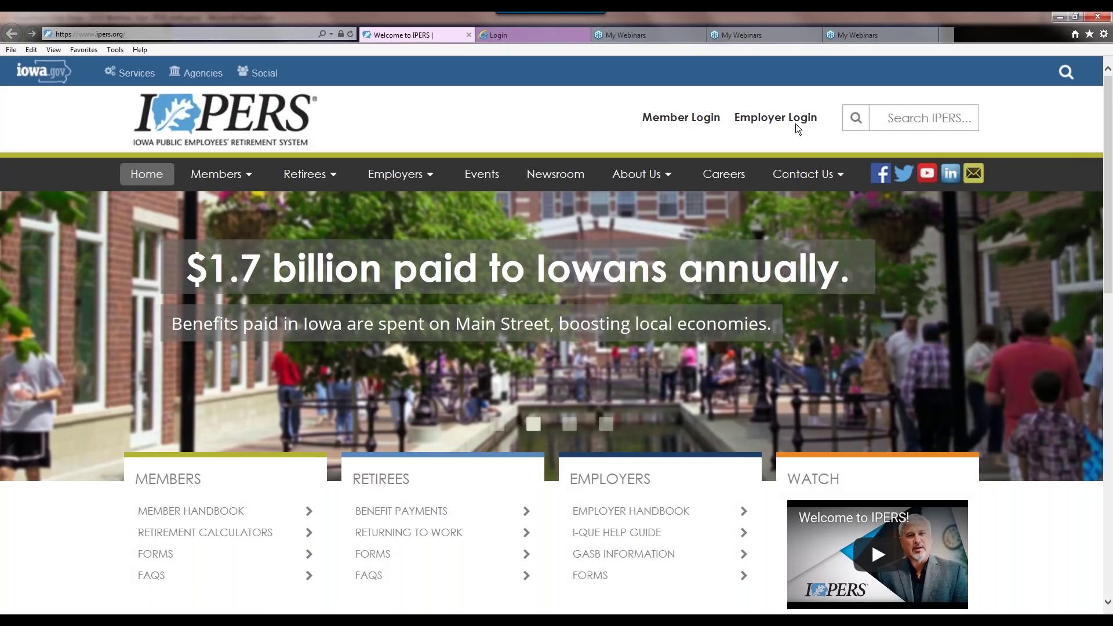
Log in through Employer Login and reach the I-Que Home page
left_click(542, 36)
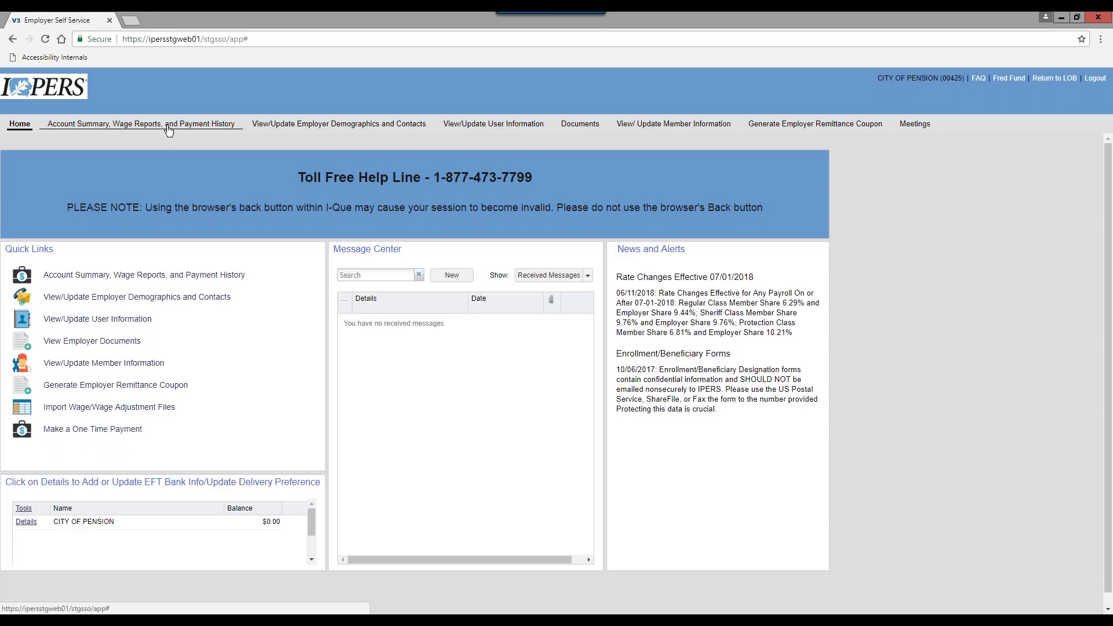
Open Account Summary and filter transactions to Wage Report only
left_click(115, 126)
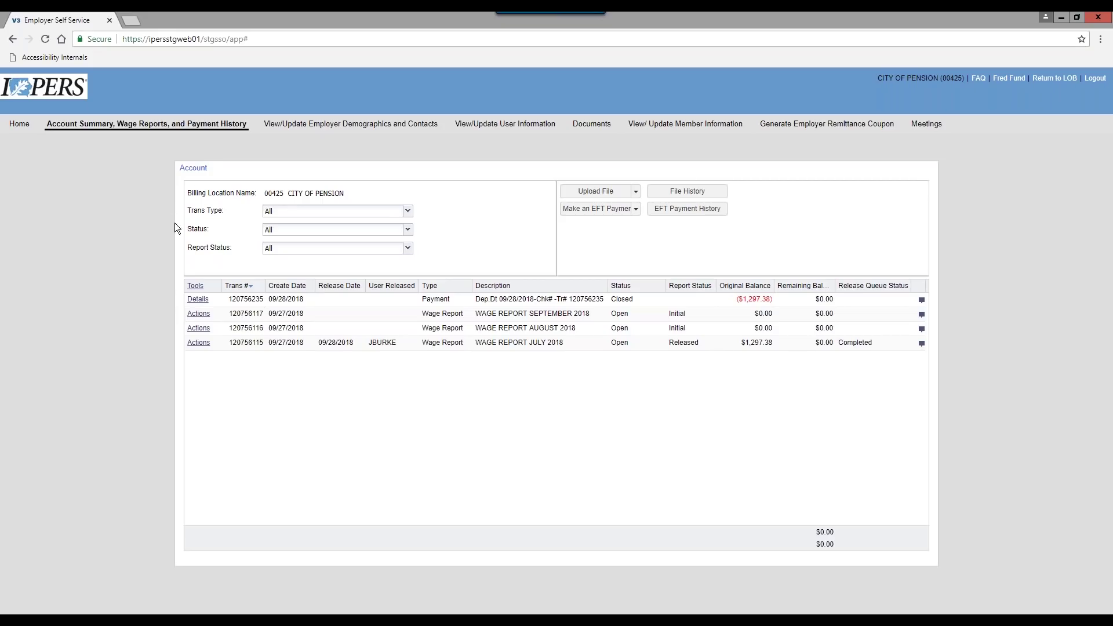
left_click(406, 211)
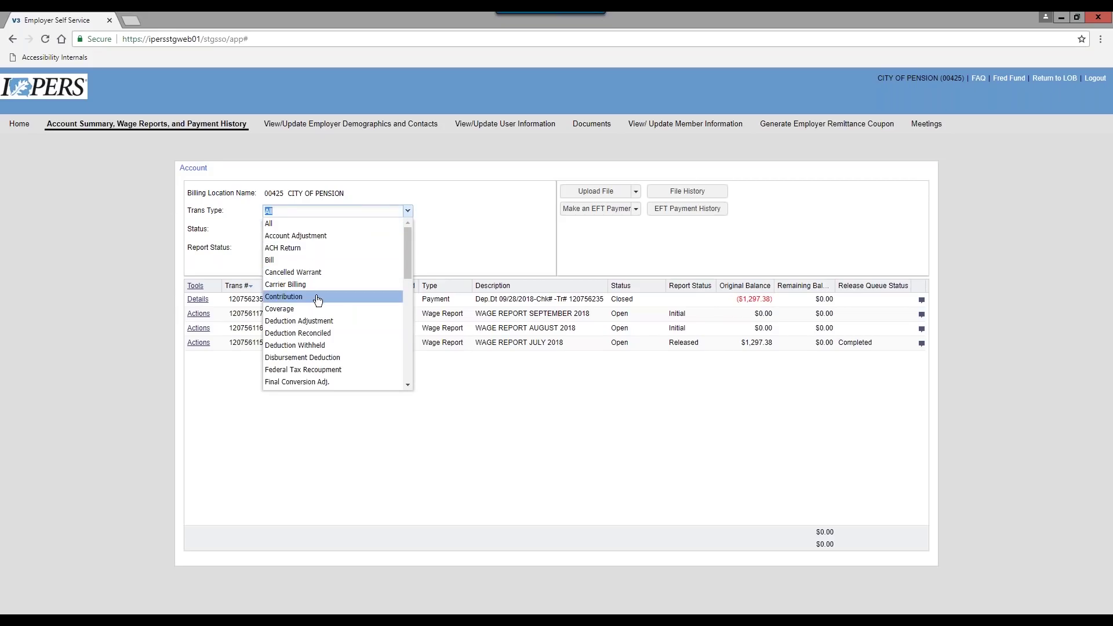
scroll(319, 301, "down", 10)
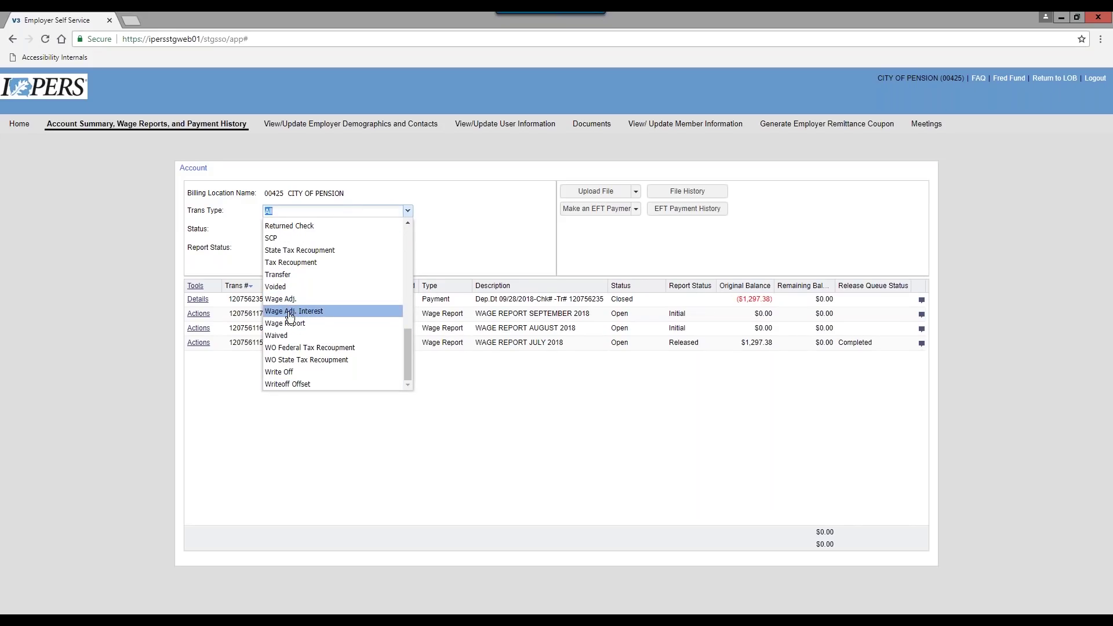
left_click(301, 324)
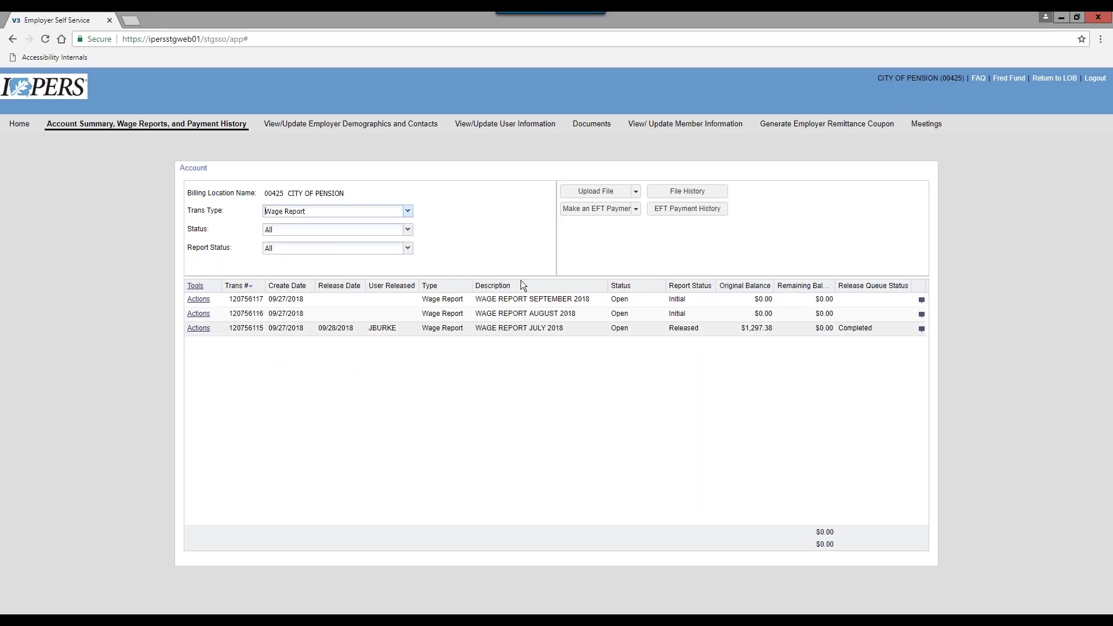
Filter transactions to Payment only, then set Trans Type back to All
left_click(408, 211)
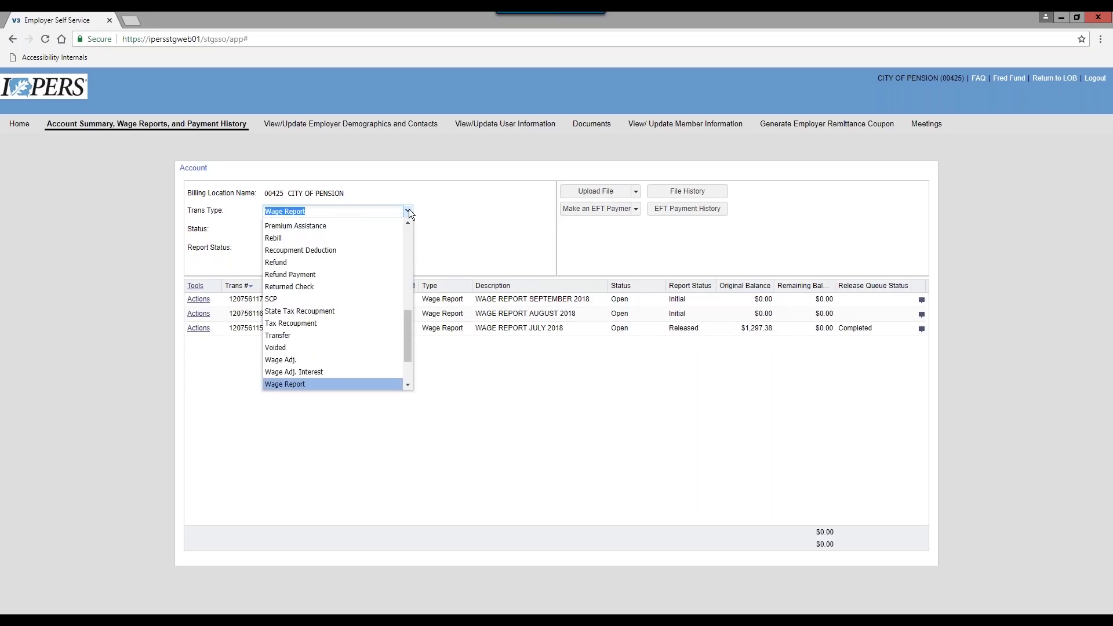
scroll(360, 238, "up", 5)
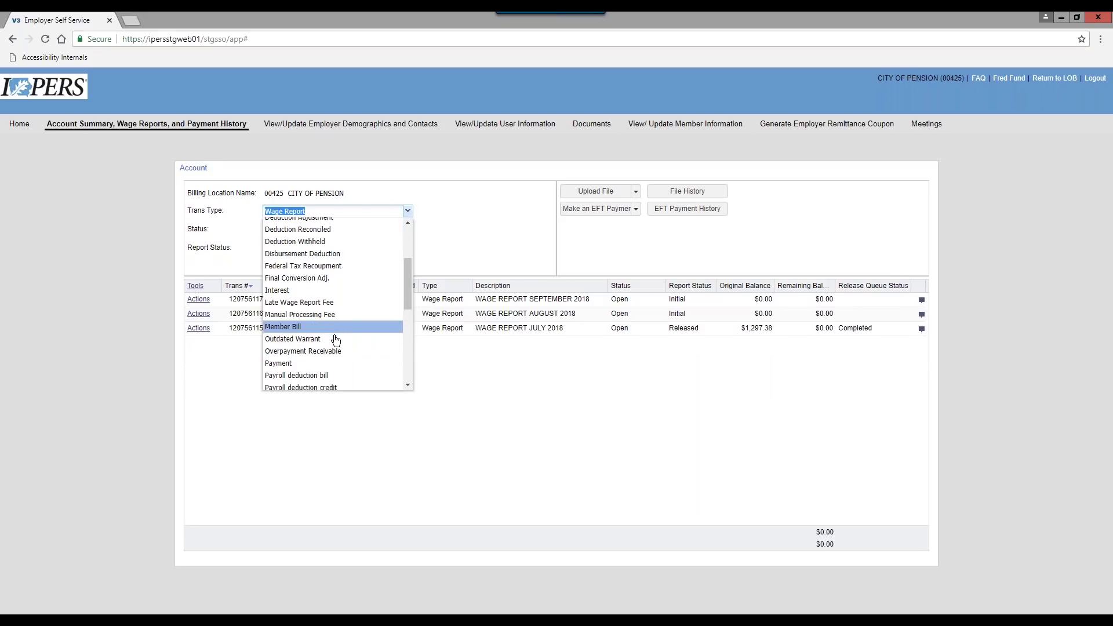
left_click(302, 363)
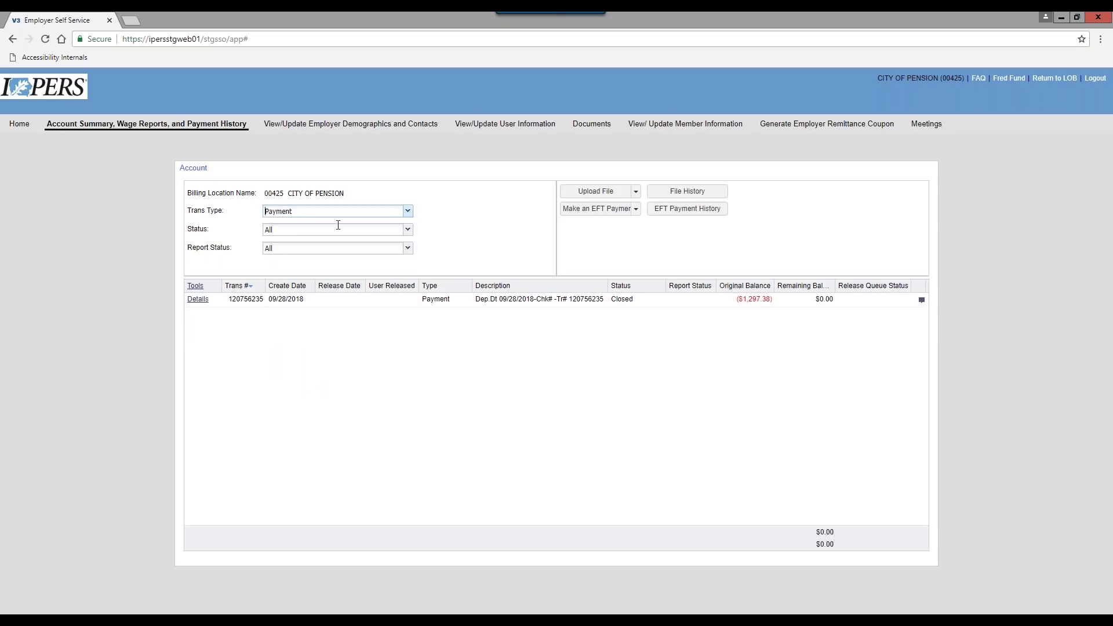
left_click(409, 212)
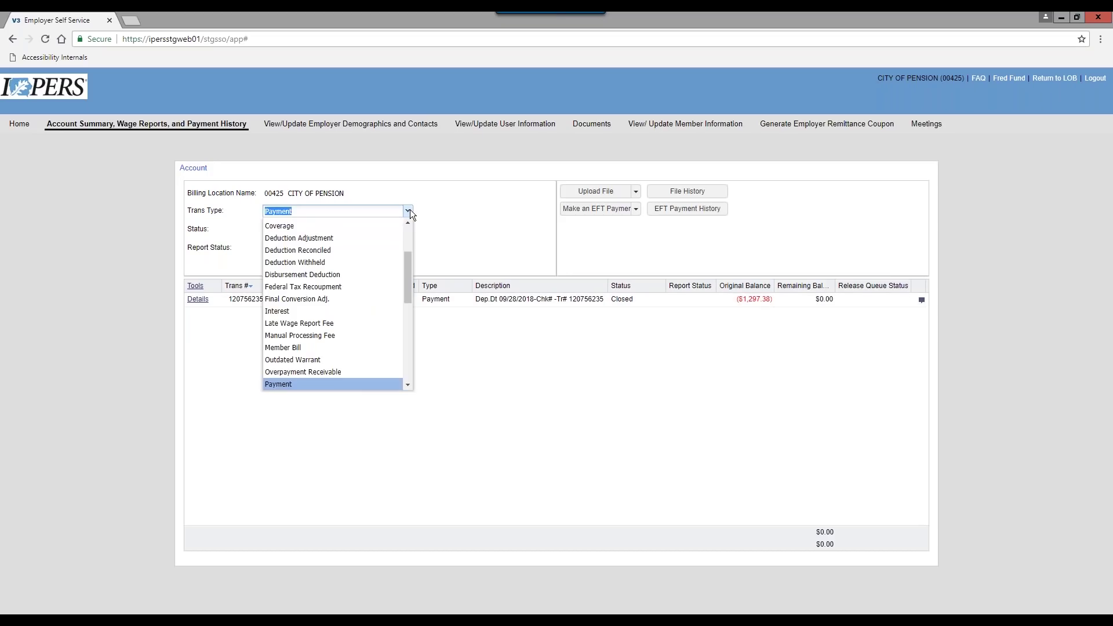
scroll(406, 232, "up", 3)
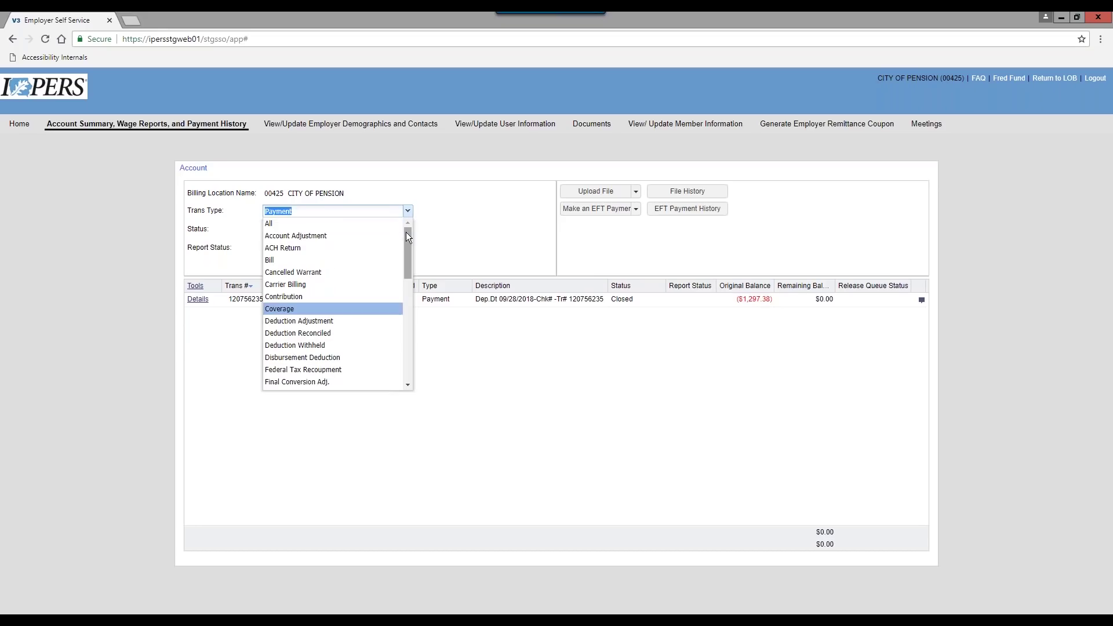
left_click(282, 225)
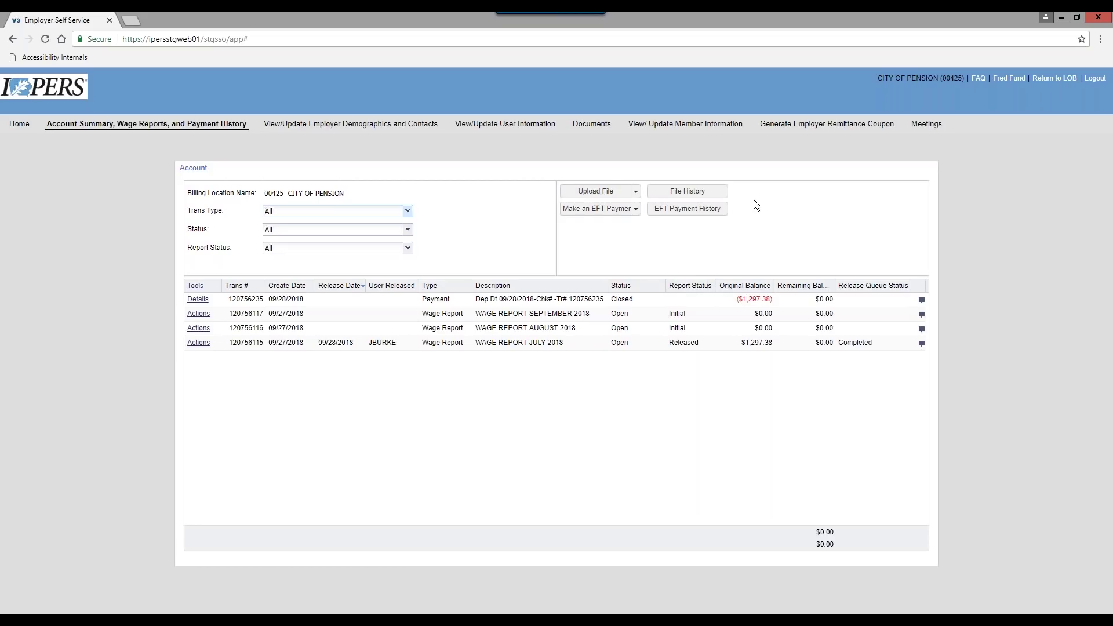
Review the Upload File options and File History, then open Employer Demographics and Contacts
left_click(639, 193)
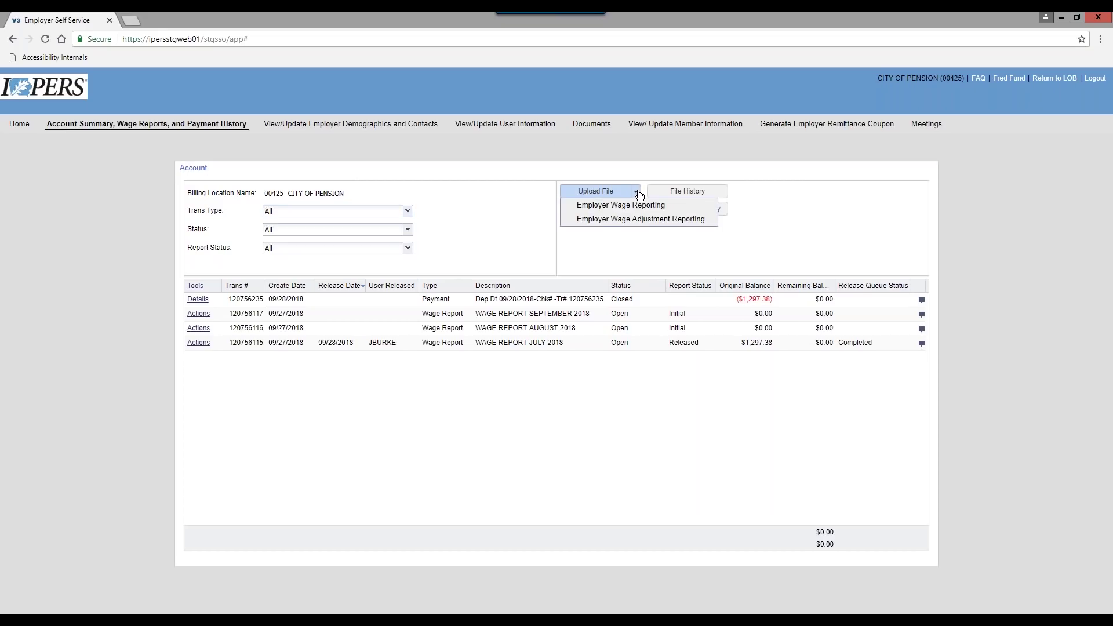
left_click(834, 208)
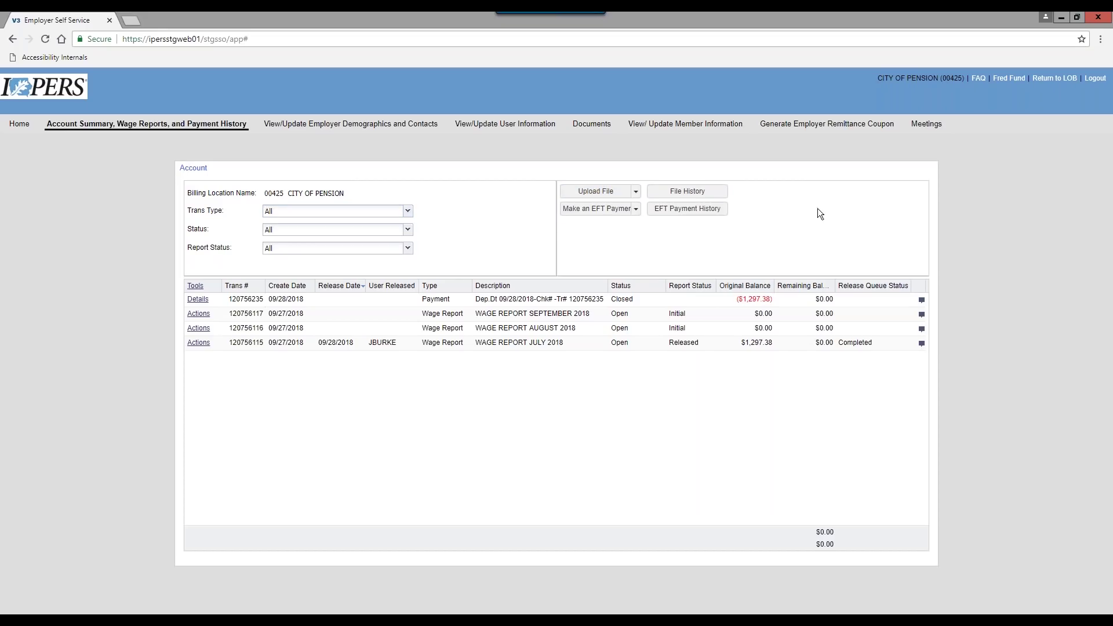
left_click(693, 192)
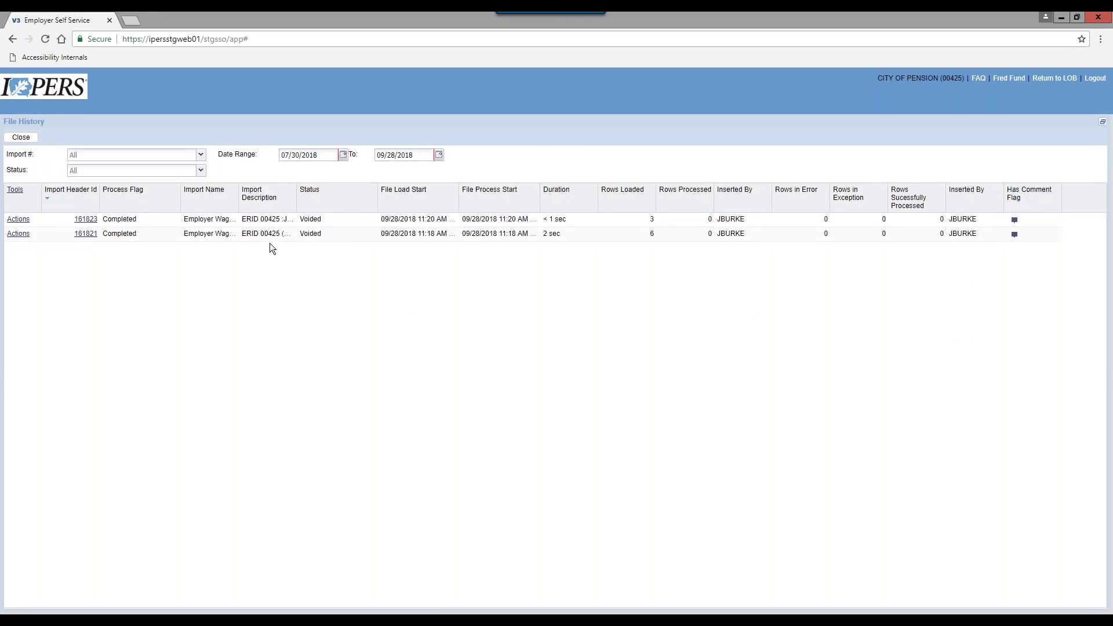
left_click(21, 139)
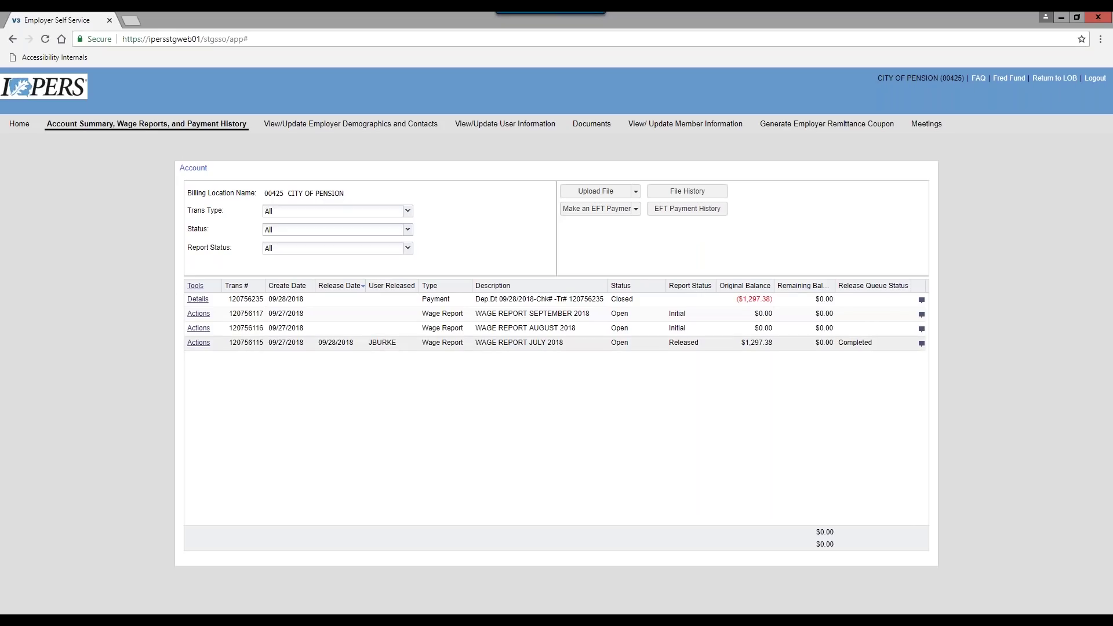
left_click(364, 125)
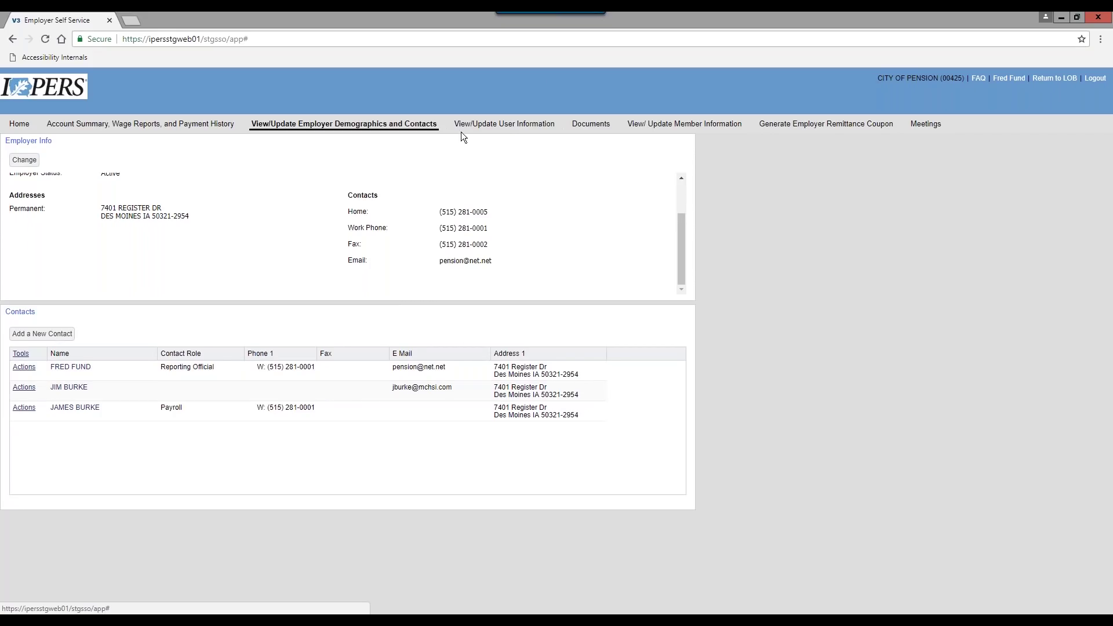
View the employer's user accounts, then open the Documents list of printed documents
left_click(505, 129)
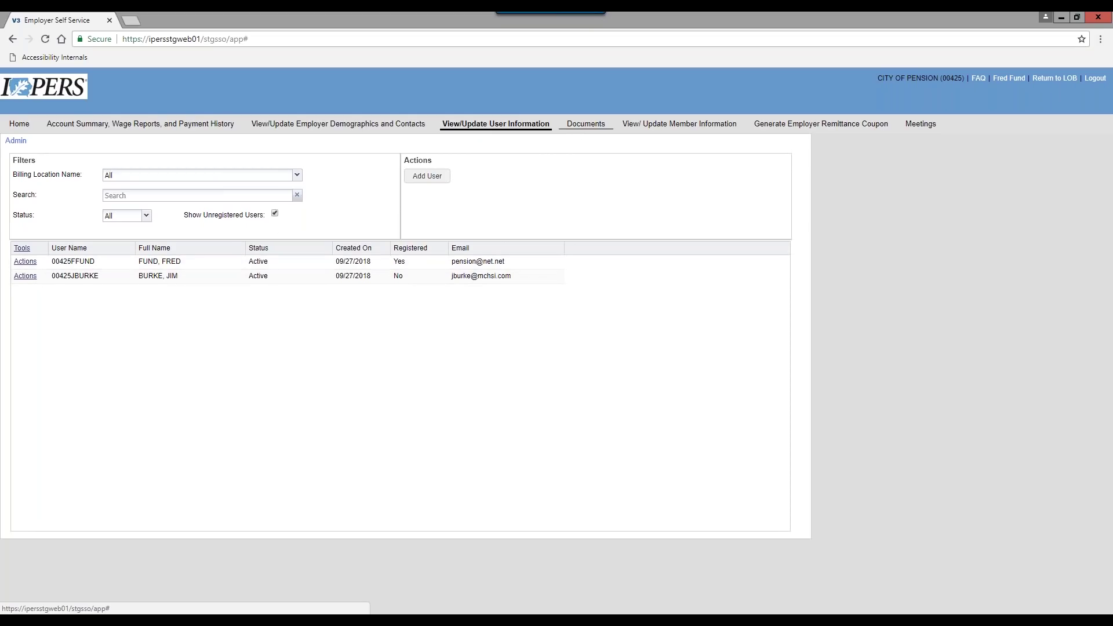
left_click(585, 124)
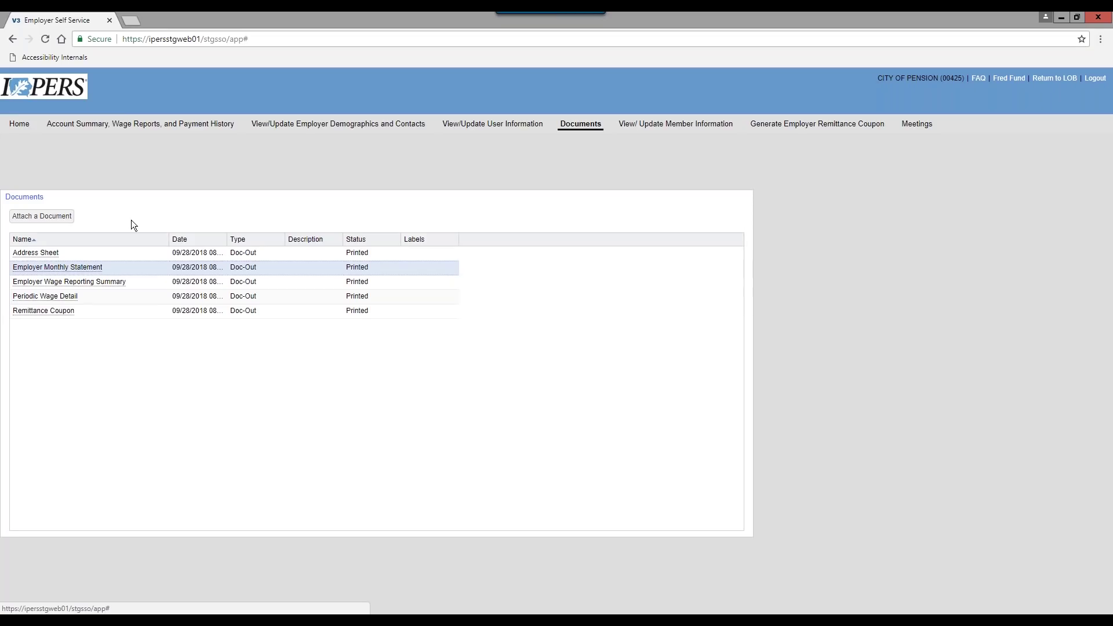
left_click(69, 267)
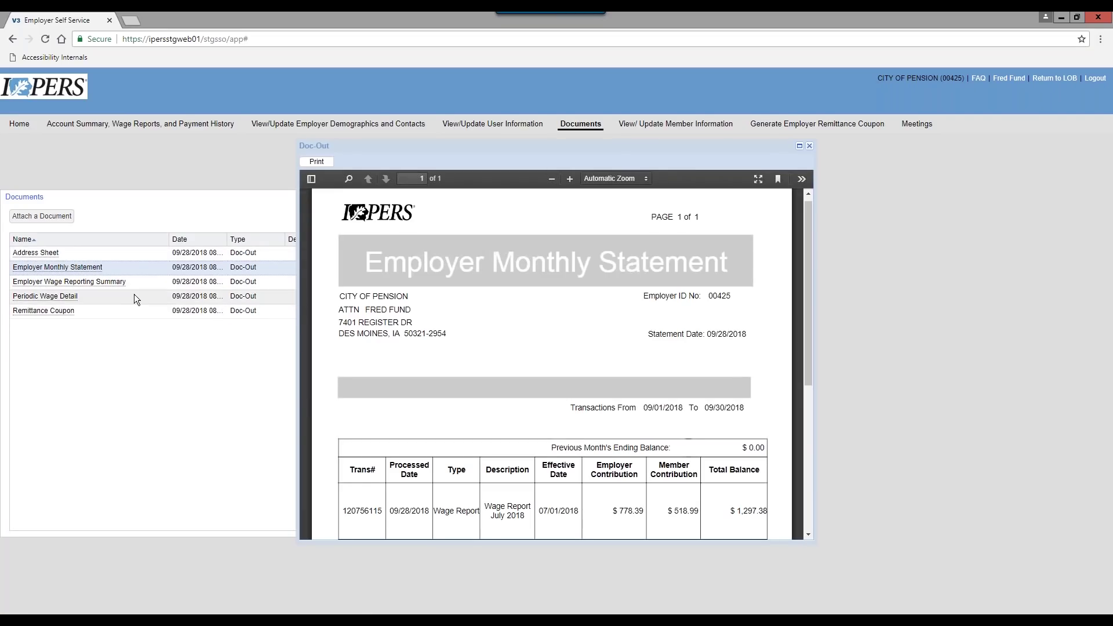
scroll(633, 331, "down", 5)
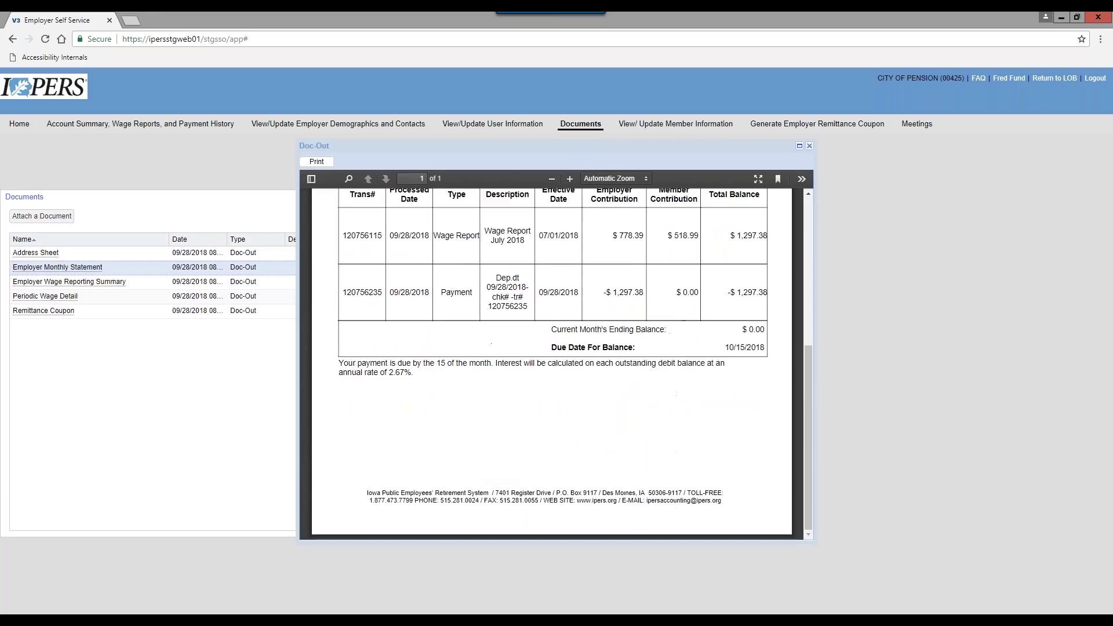
scroll(624, 299, "up", 1)
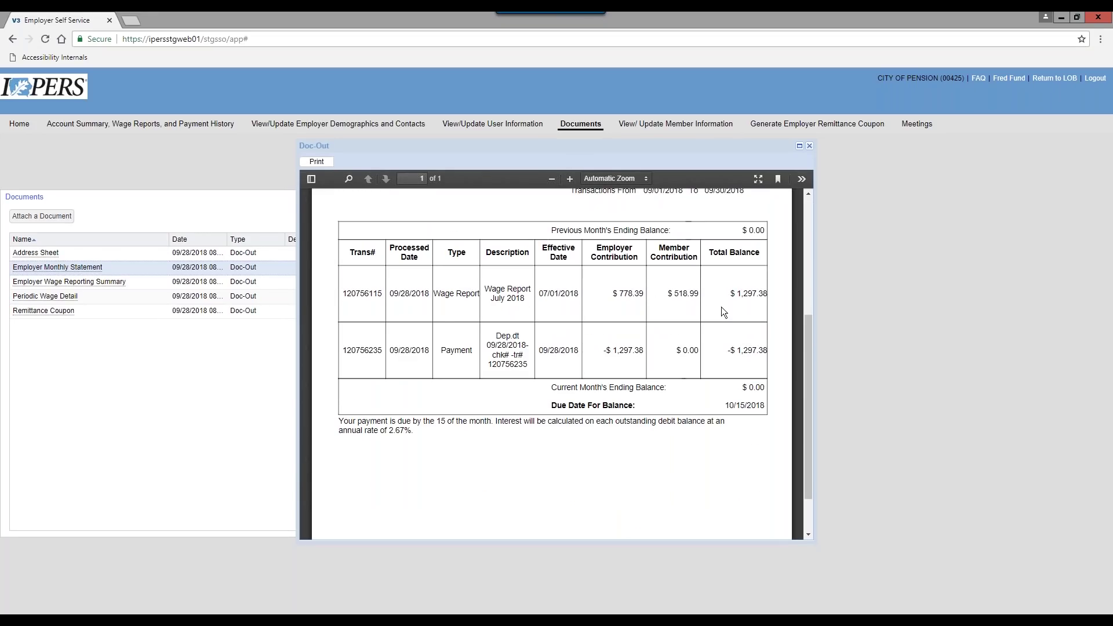
scroll(693, 354, "up", 2)
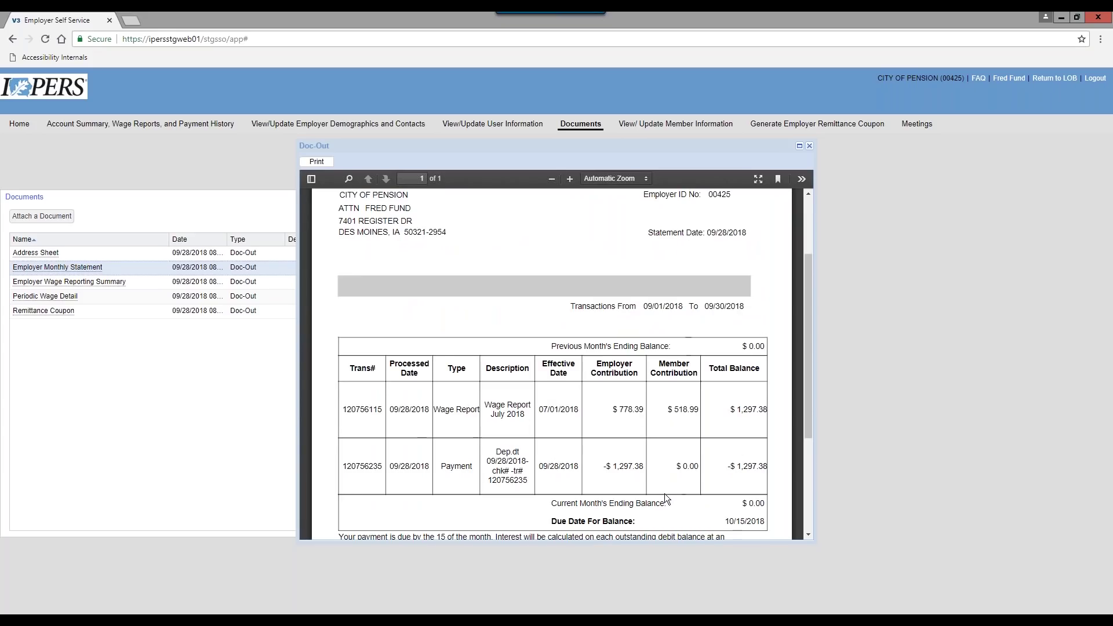
scroll(544, 290, "up", 2)
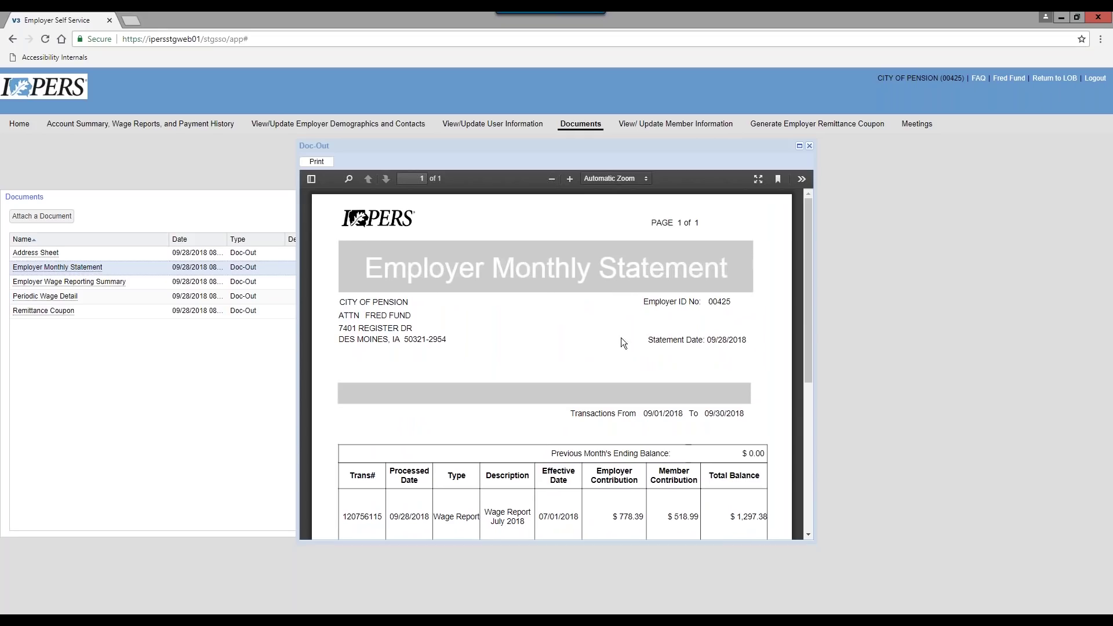
left_click(810, 147)
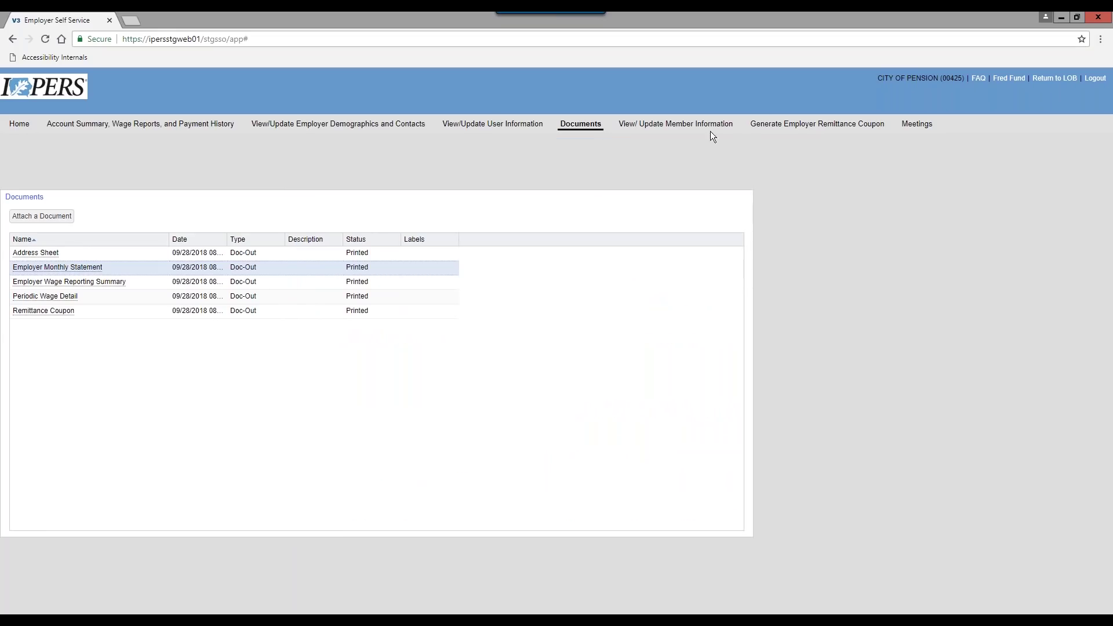
View the member roster, then open the Generate Employer Remittance Coupon page
left_click(667, 126)
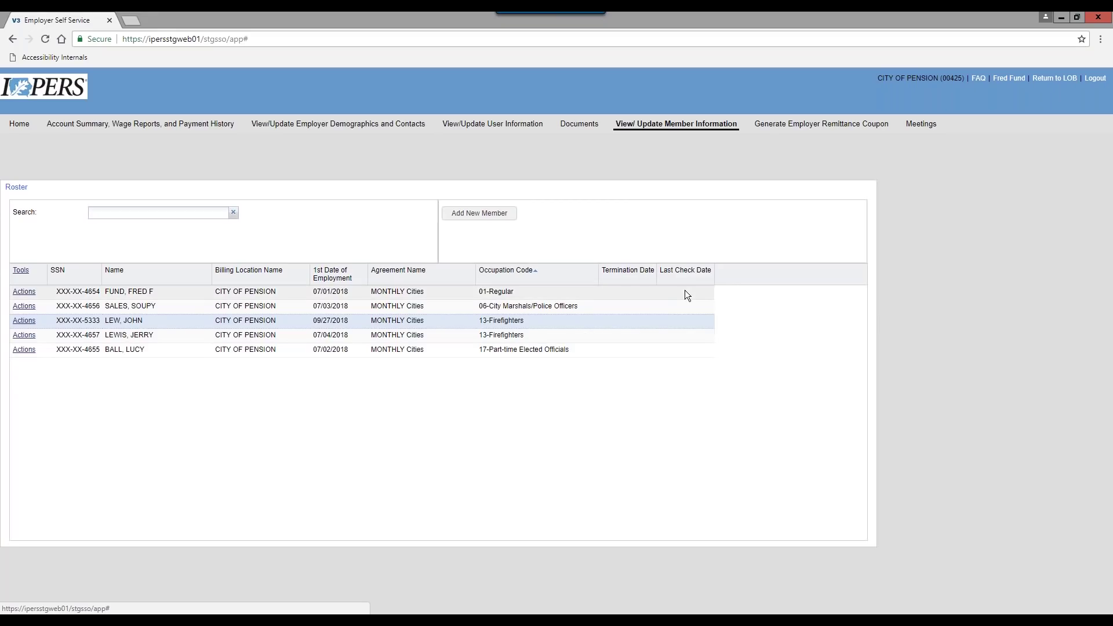
left_click(817, 130)
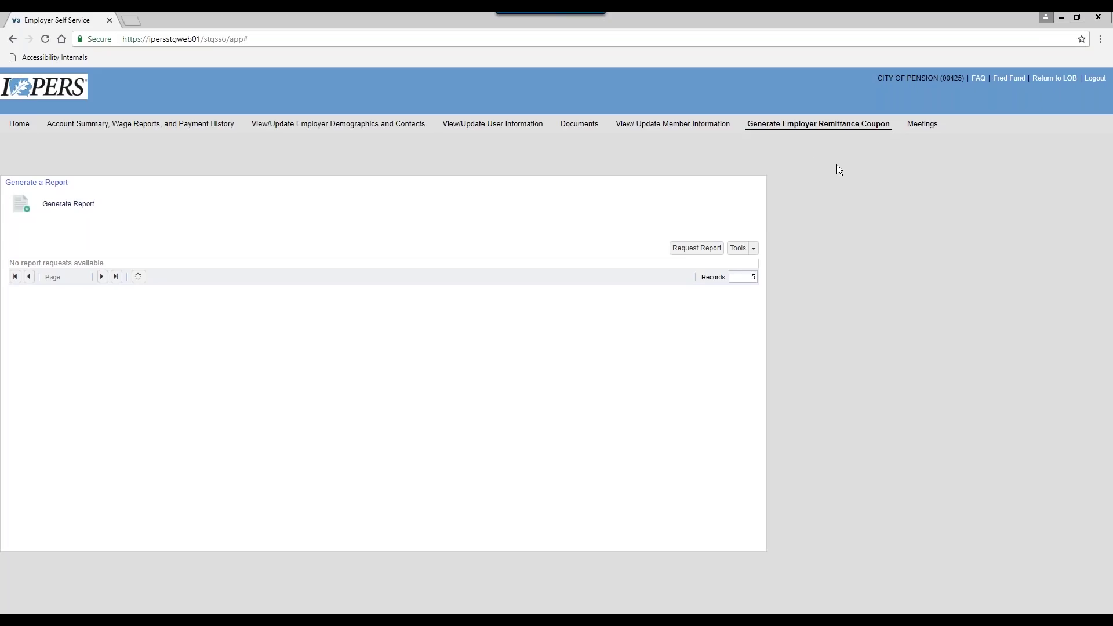
Open the Meetings tab to see the Employer Meetings page with no upcoming meetings
left_click(924, 127)
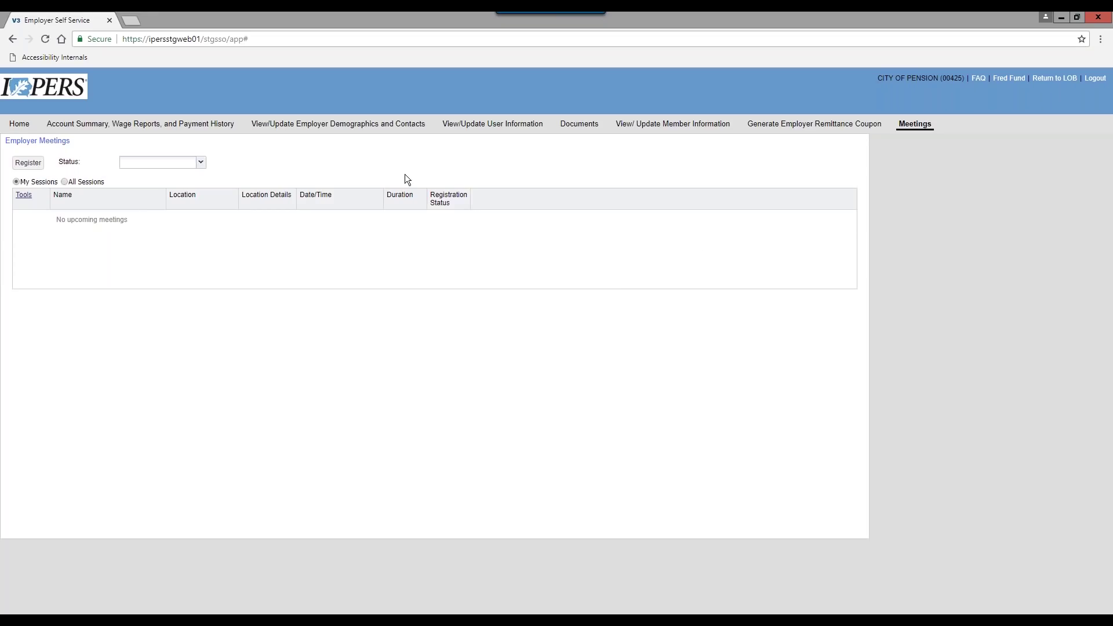
Go back to the I-Que Home page with quick links and message center
left_click(19, 124)
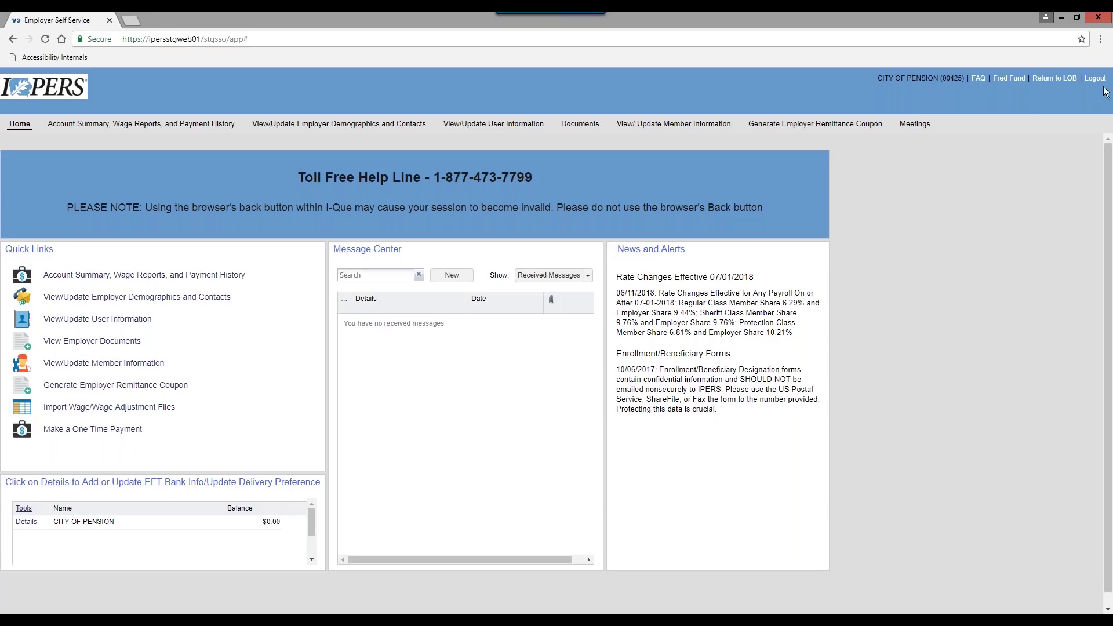
left_click(1008, 81)
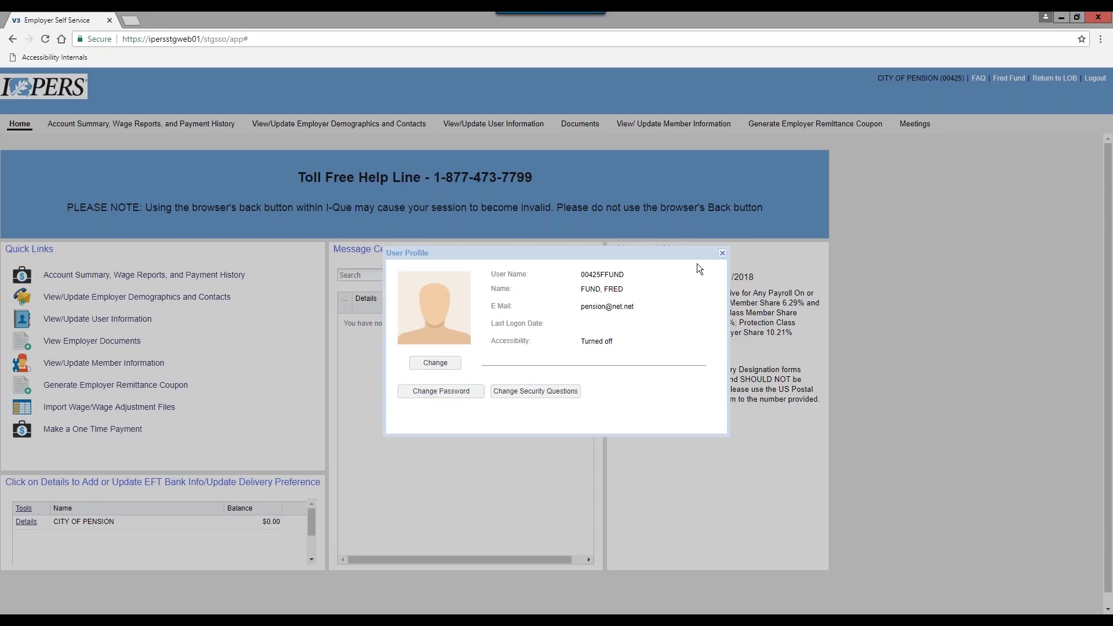
left_click(722, 254)
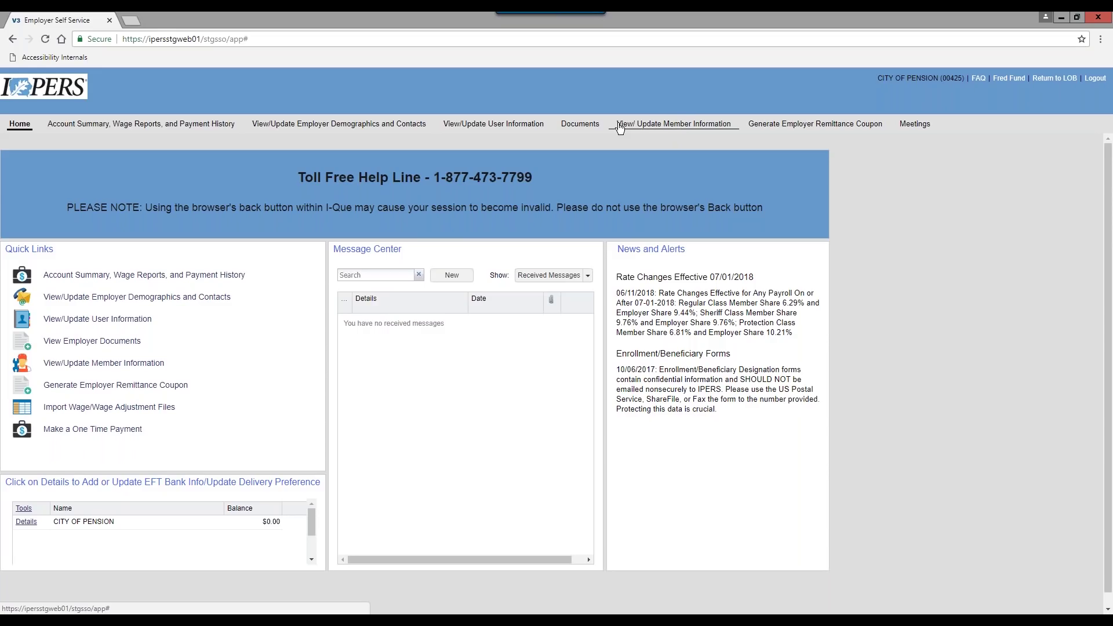
From the member roster, start Add New Member to reach the SSN entry step
left_click(703, 126)
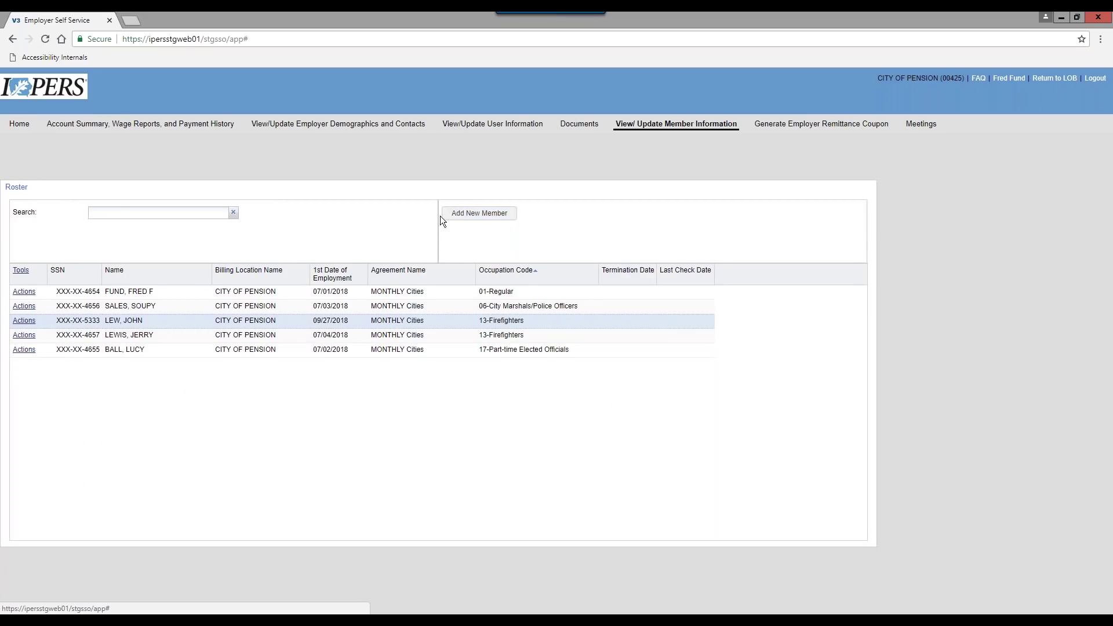
left_click(490, 216)
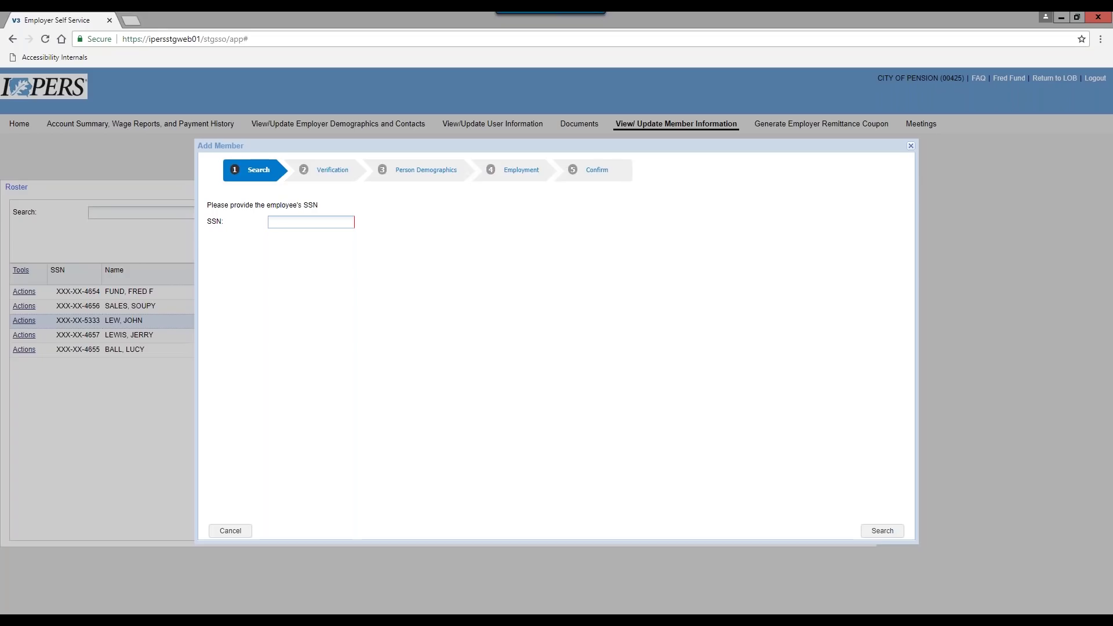
Search for the new employee's SSN and confirm the member is not found
left_click(883, 531)
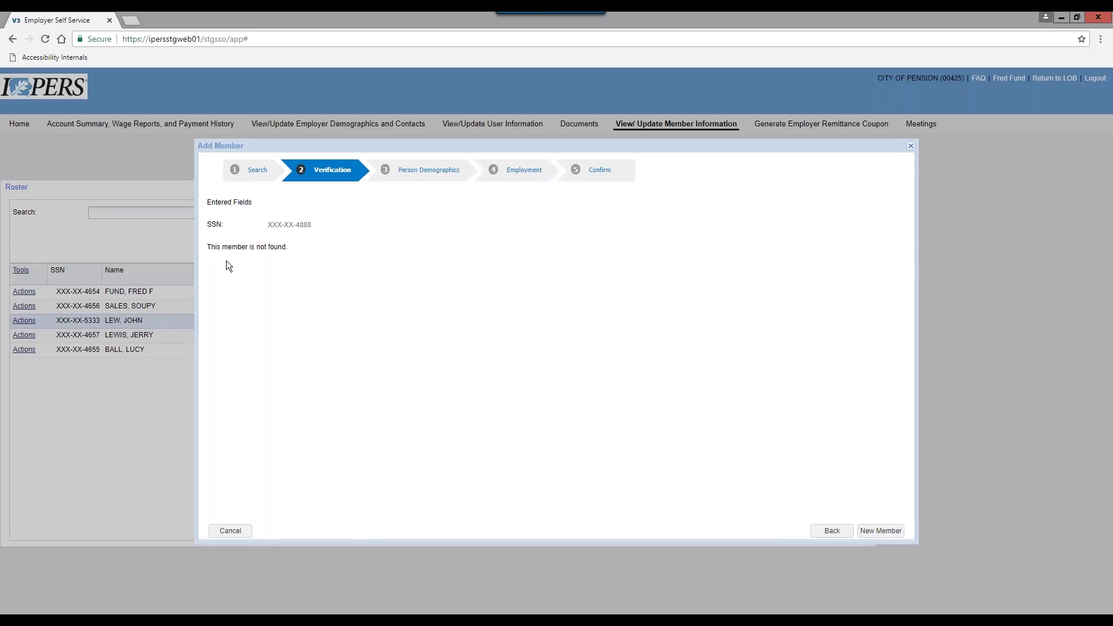
Proceed to create a new member record and enter the member's name
left_click(880, 532)
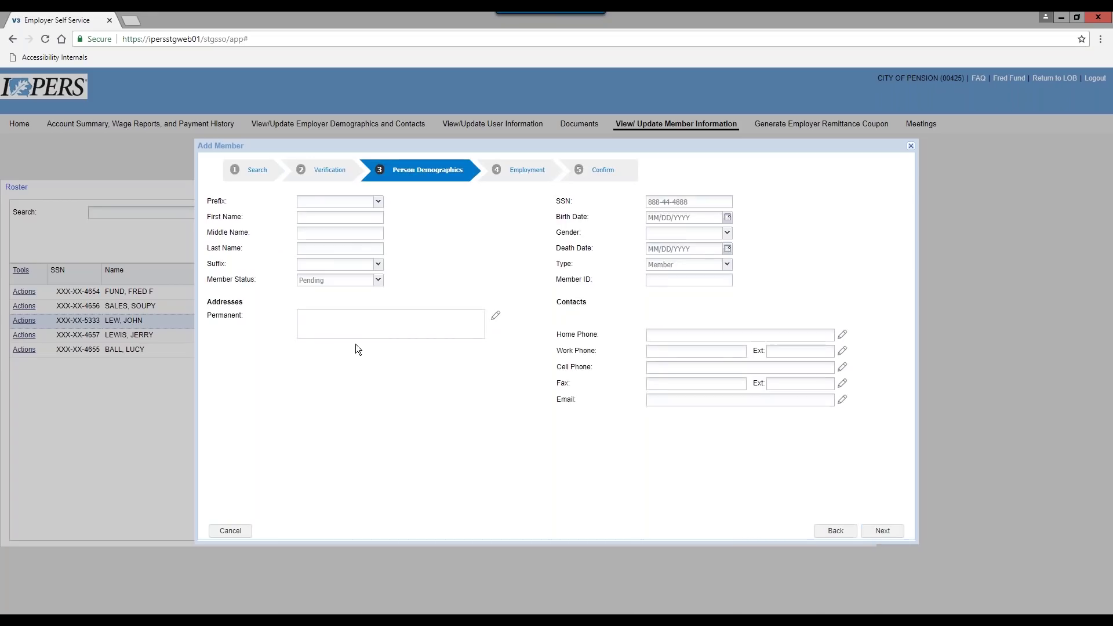
left_click(310, 218)
key("Tab")
key("Tab")
Enter the member's permanent street address and zip code, and submit it for standardization
left_click(352, 314)
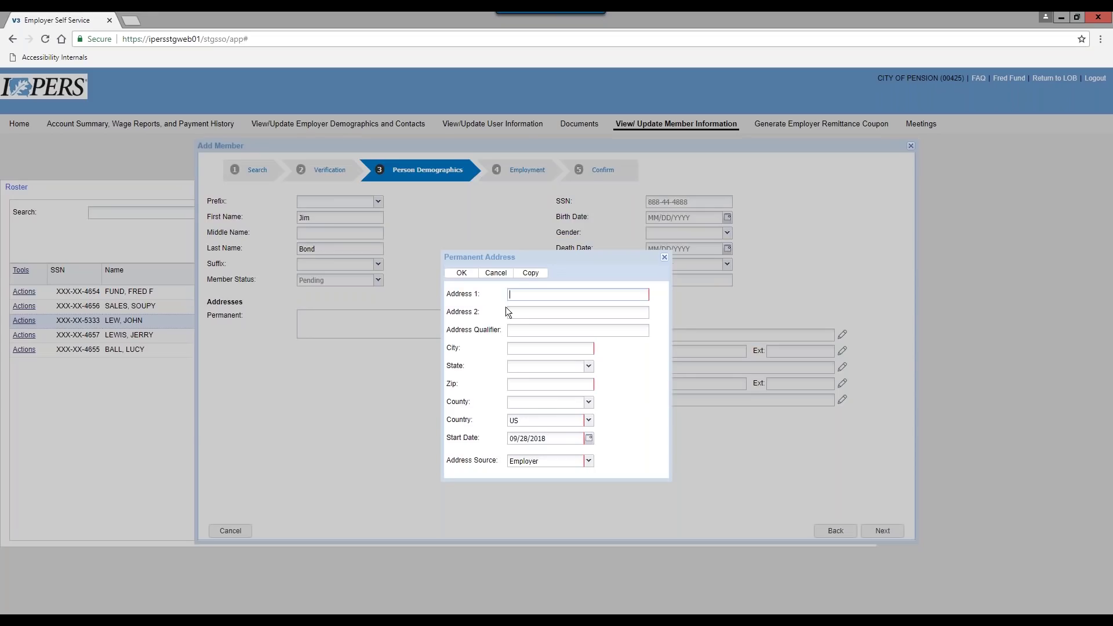
left_click(664, 257)
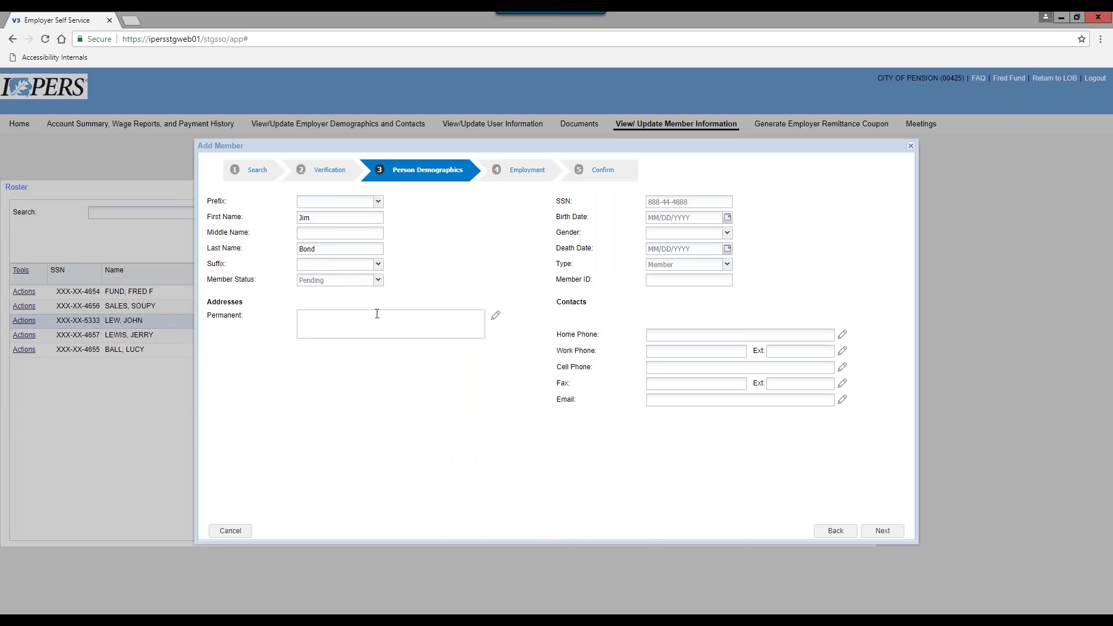
left_click(496, 315)
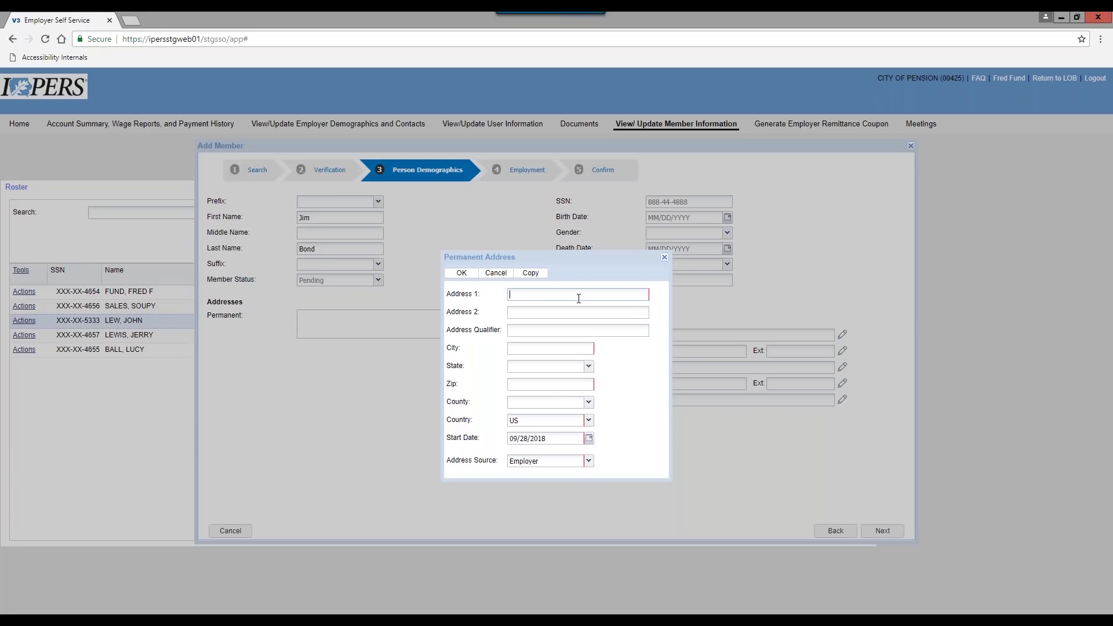
type("5000")
type("9")
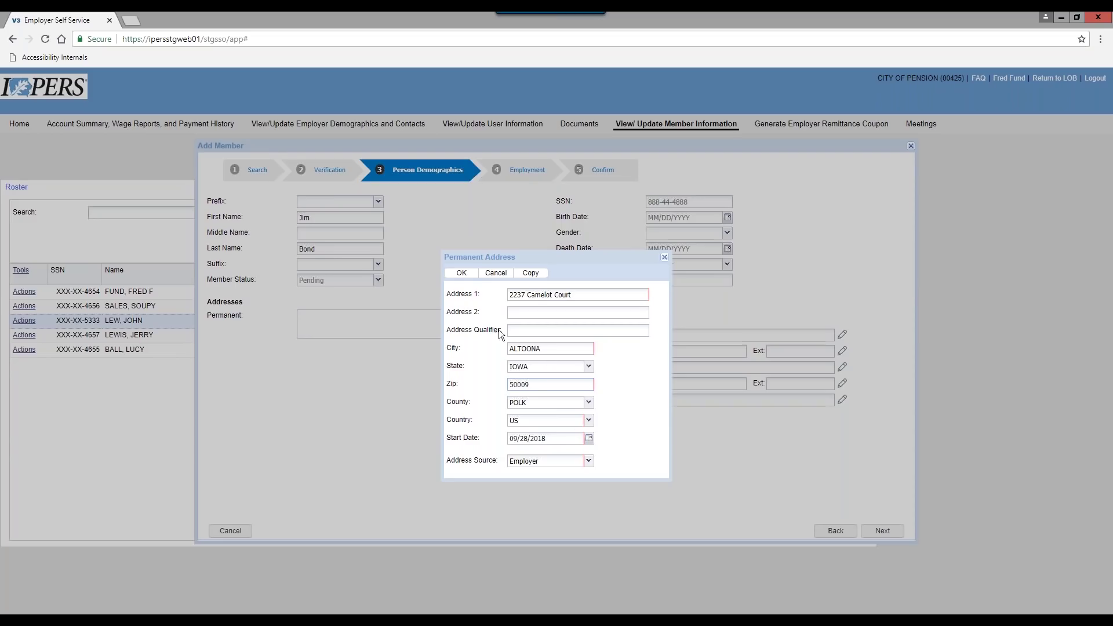
left_click(462, 274)
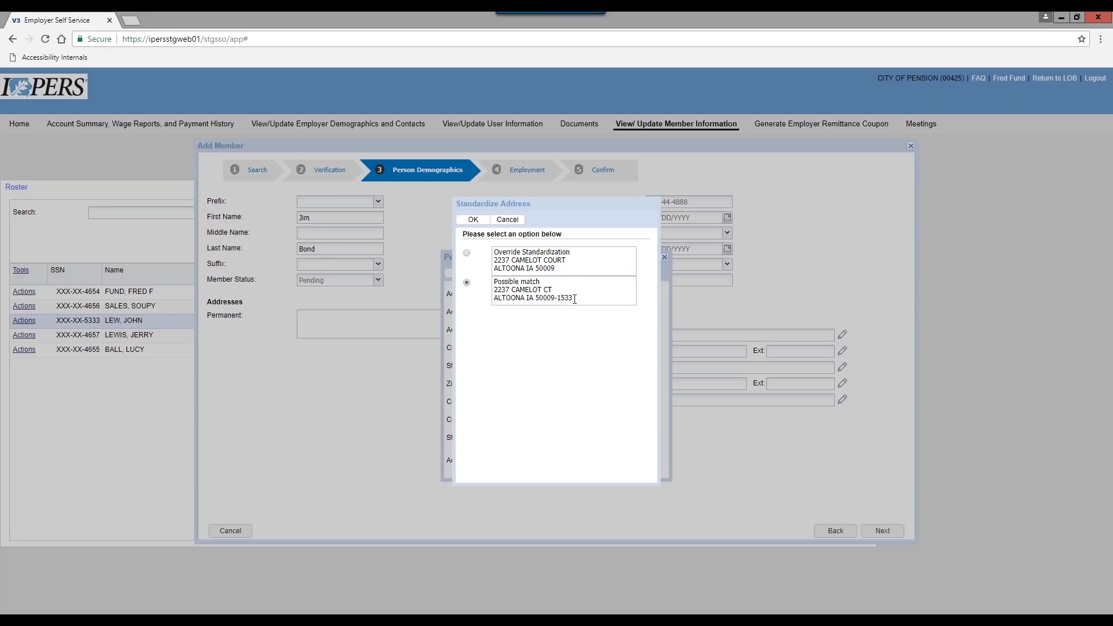
left_click(473, 222)
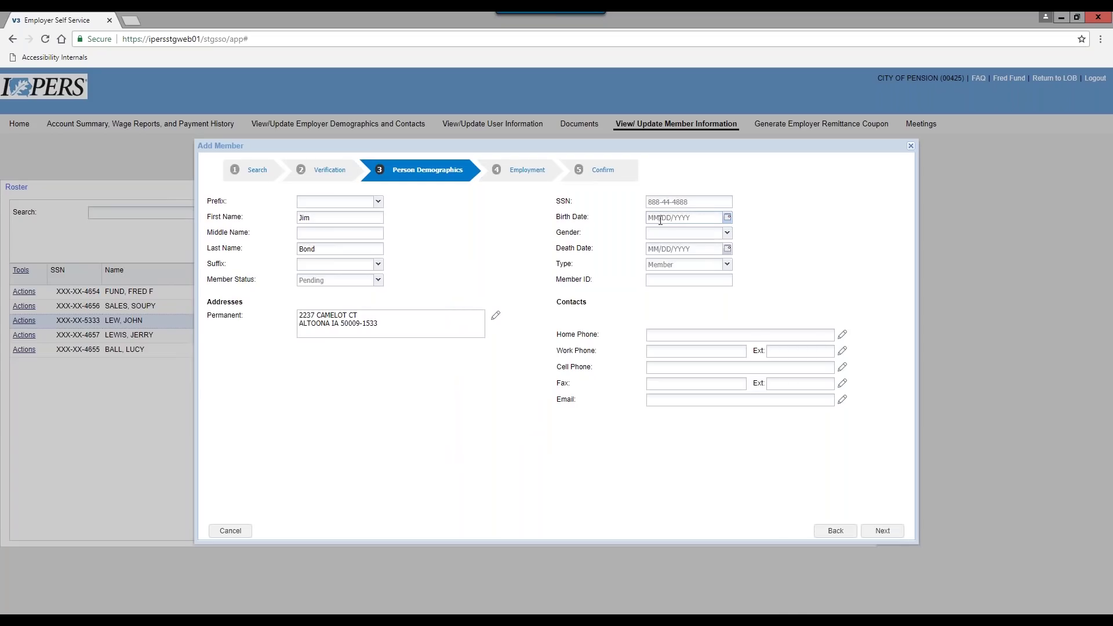
type("0704")
type("990")
left_click(729, 234)
left_click(686, 260)
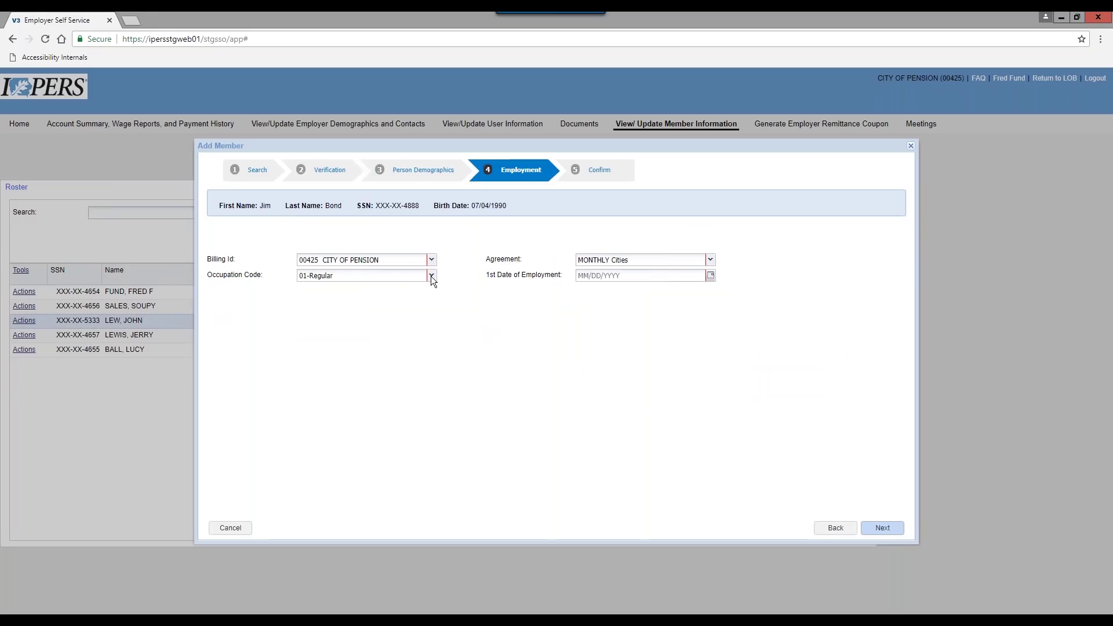
Set occupation code 06-City Marshals/Police Officers and first employment date 10/01/2018, then proceed to Confirm
left_click(431, 276)
left_click(429, 299)
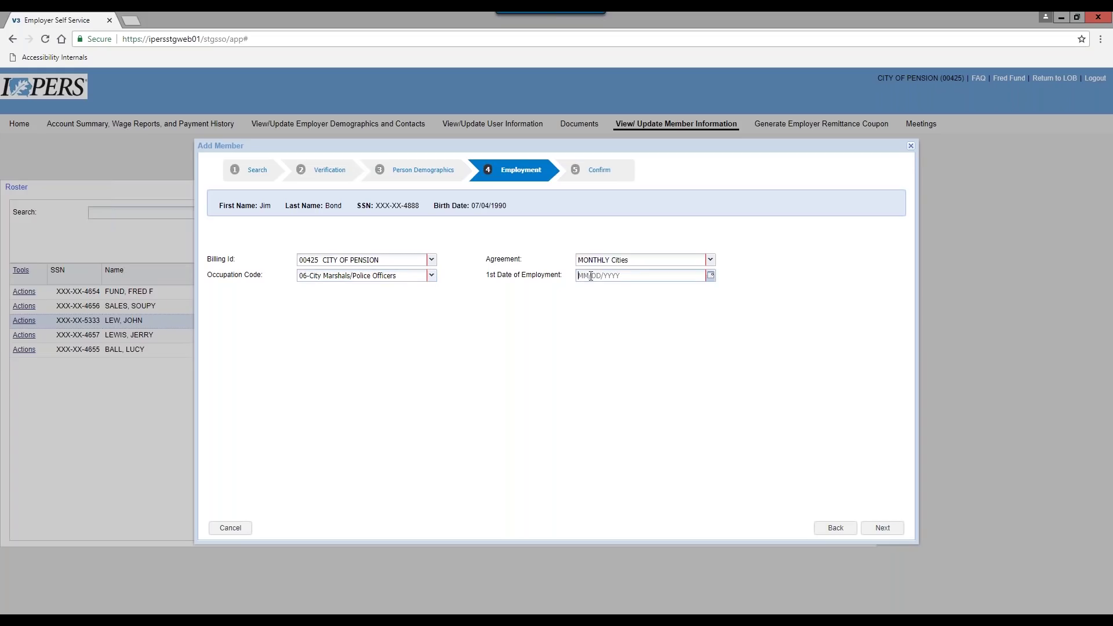
type("10012018")
left_click(882, 528)
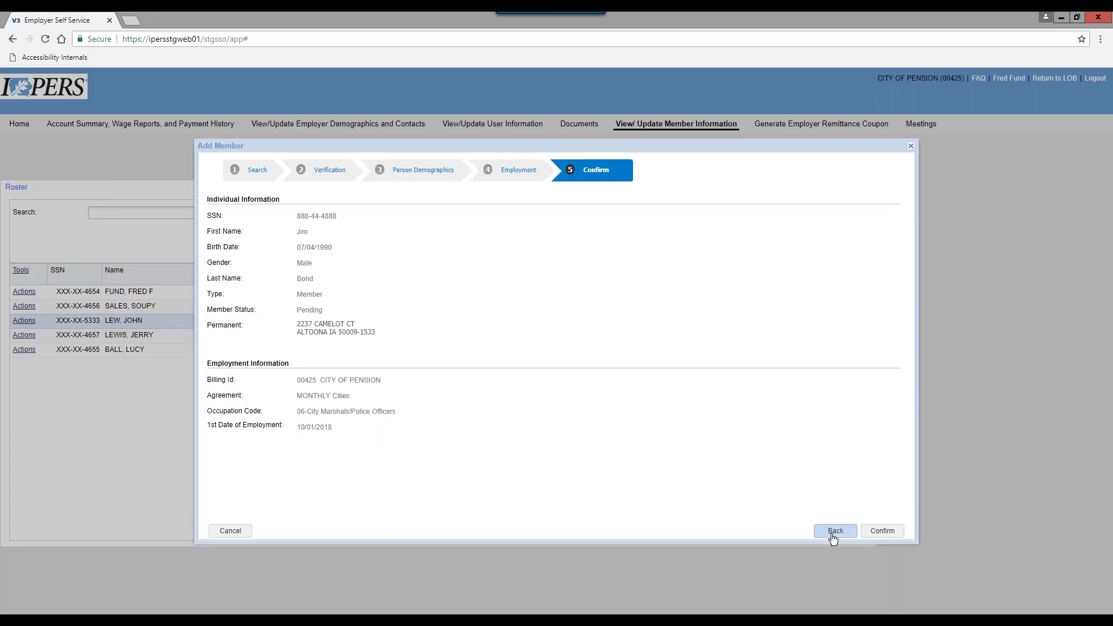
Confirm the new 06-City Marshals/Police Officers enrollment starting 10/01/2018
left_click(882, 531)
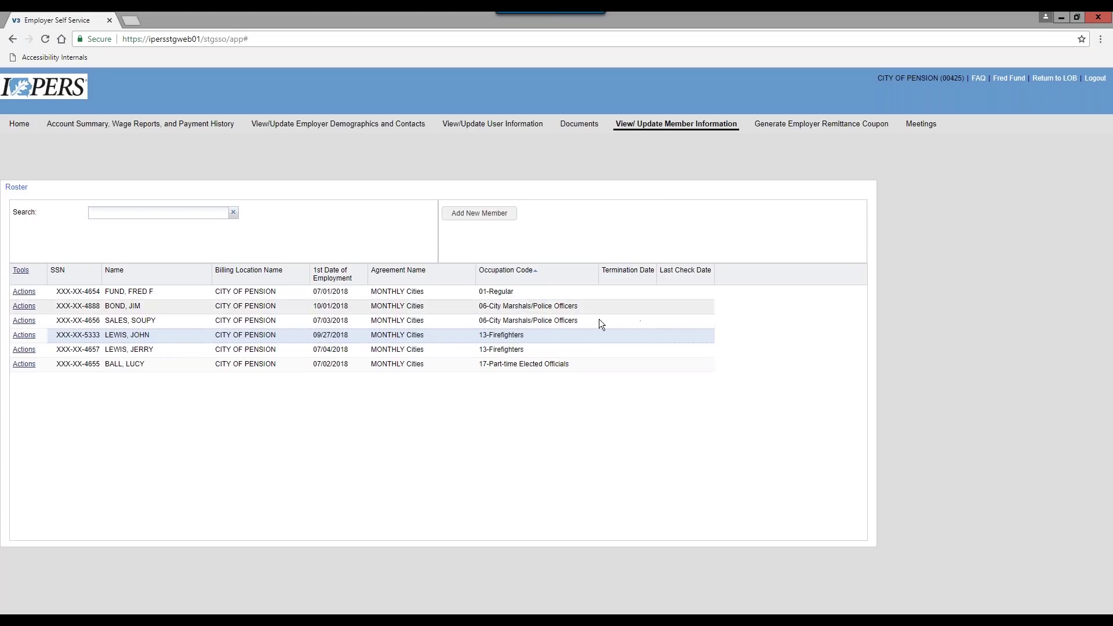
Filter the roster by the new member's surname and bring up Actions on their single row
left_click(107, 213)
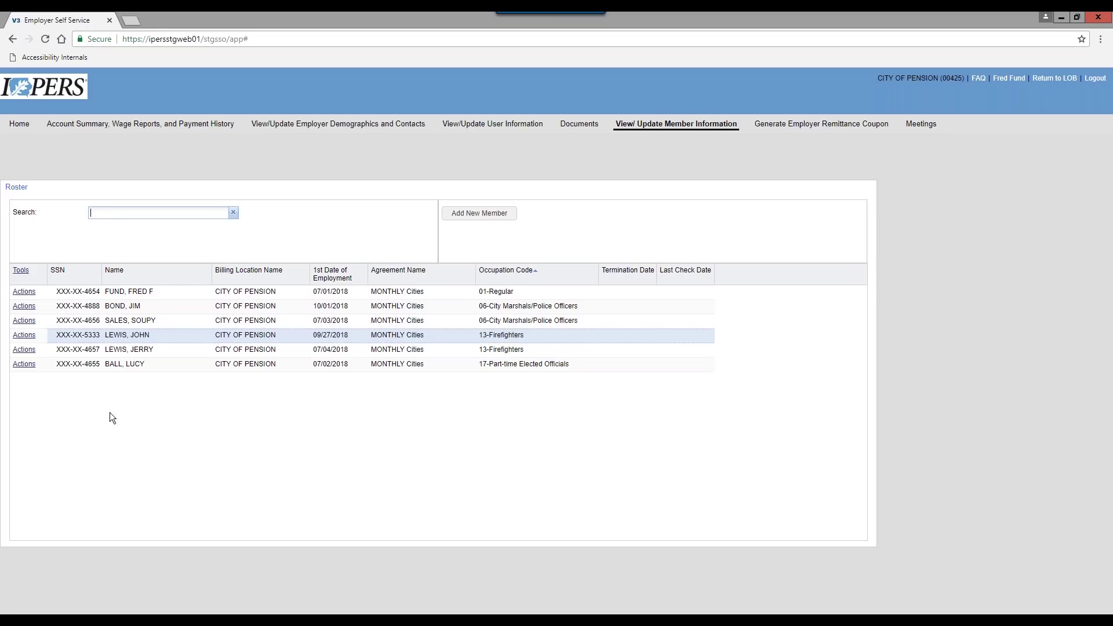
type("bond")
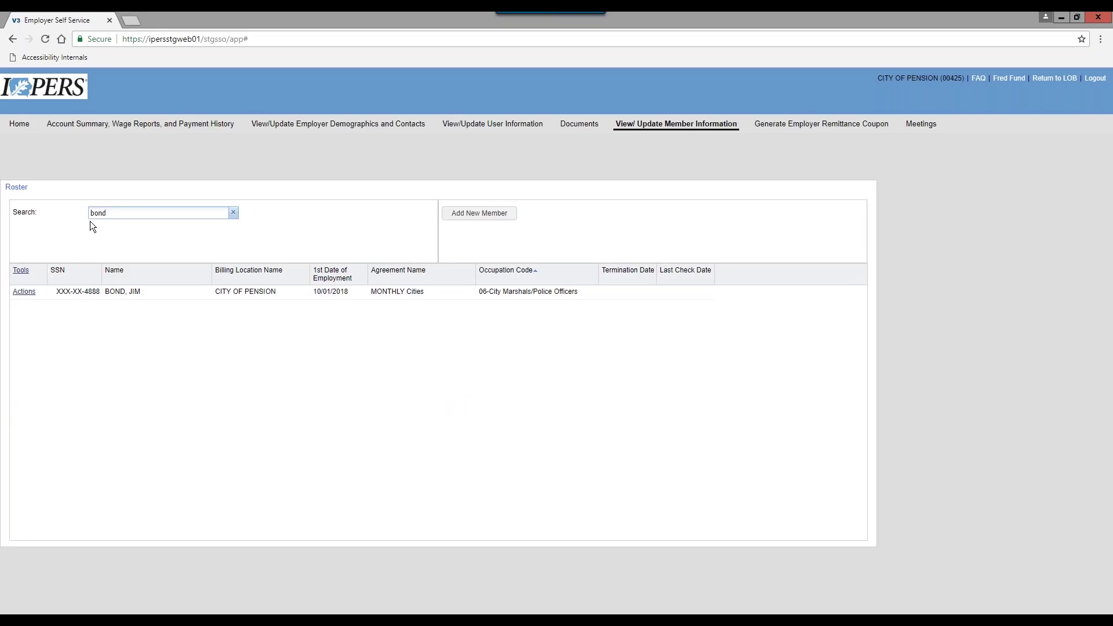
left_click(233, 213)
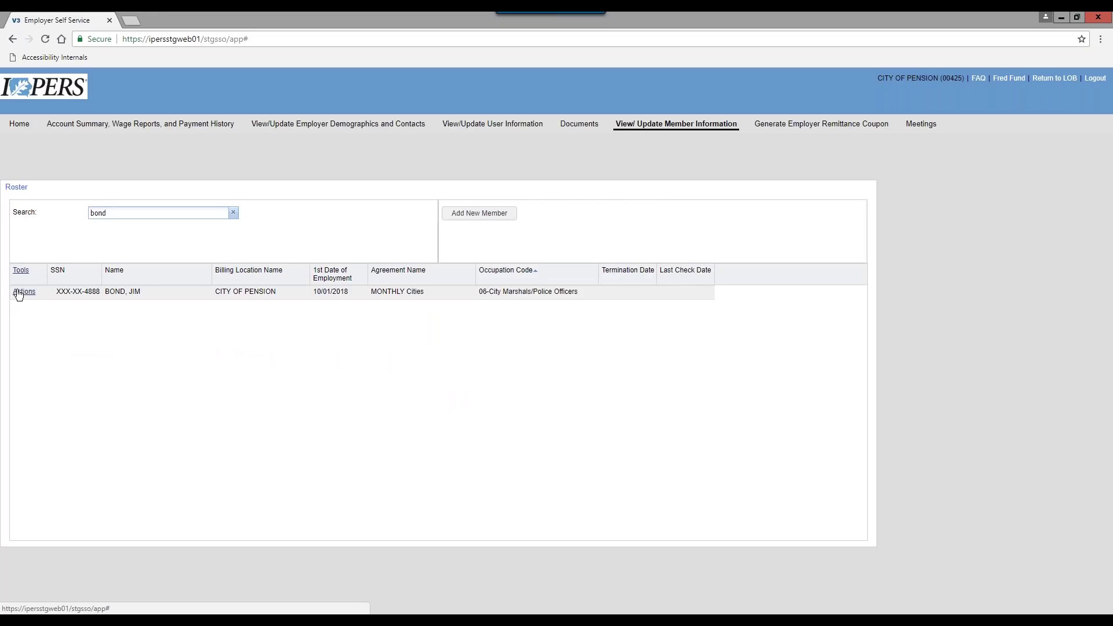
left_click(25, 292)
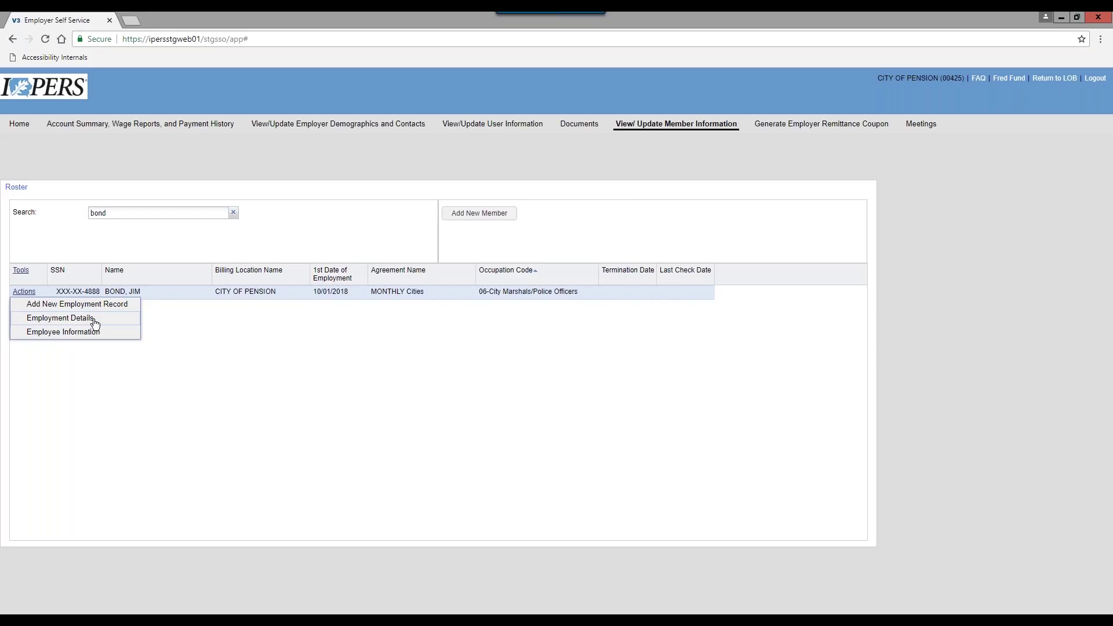
Change the member's birth date to 07/04/1991 in Employee Information, save, confirm, and go back to the roster
left_click(48, 334)
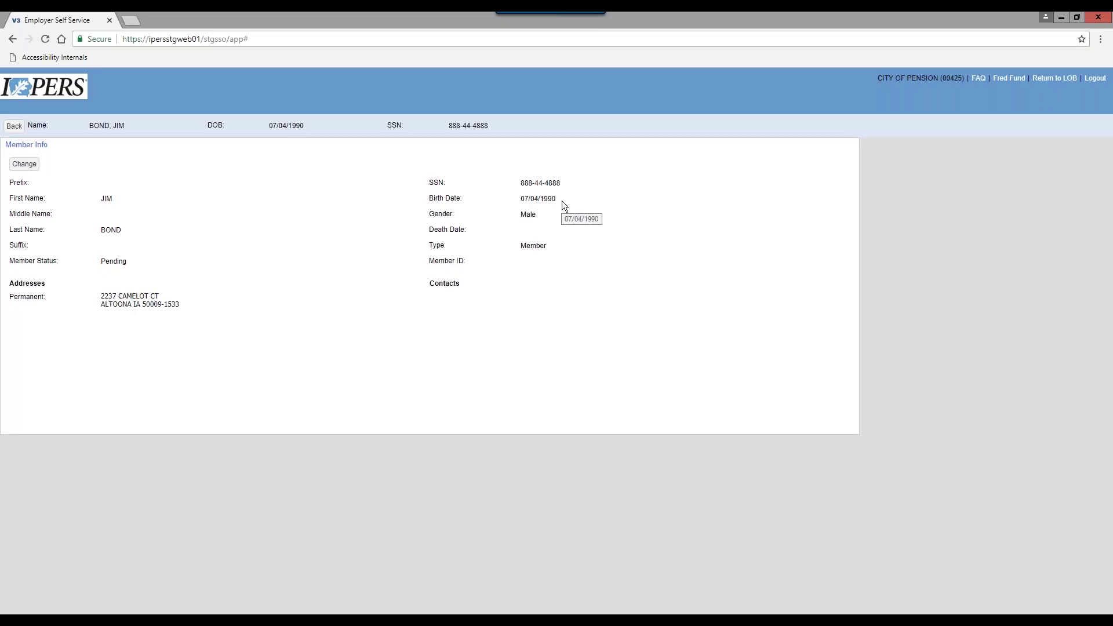
left_click(24, 164)
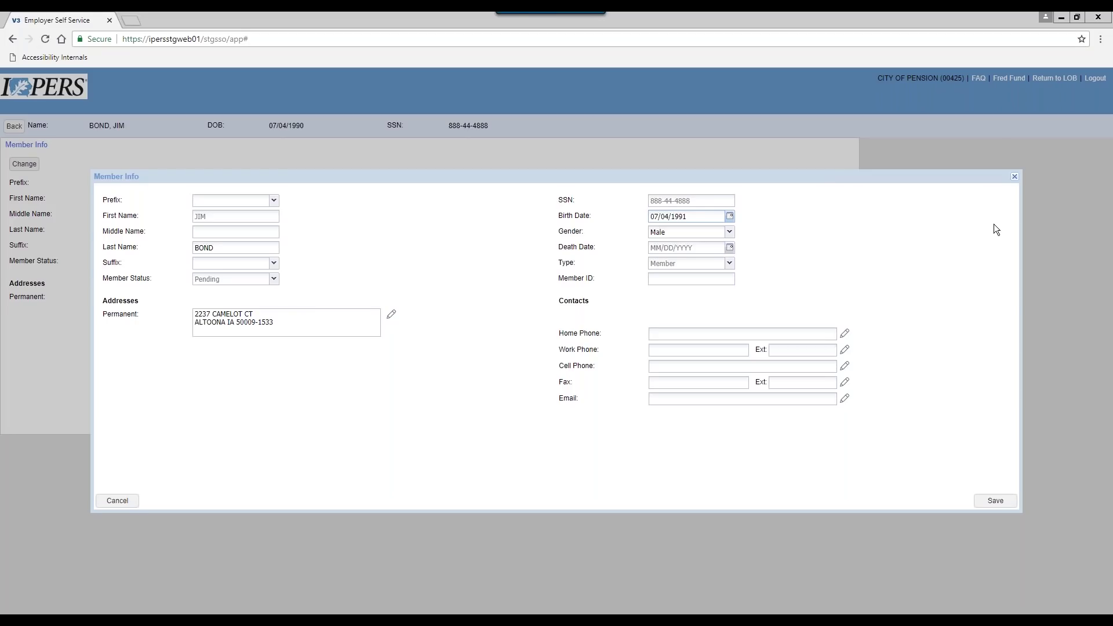
left_click(995, 503)
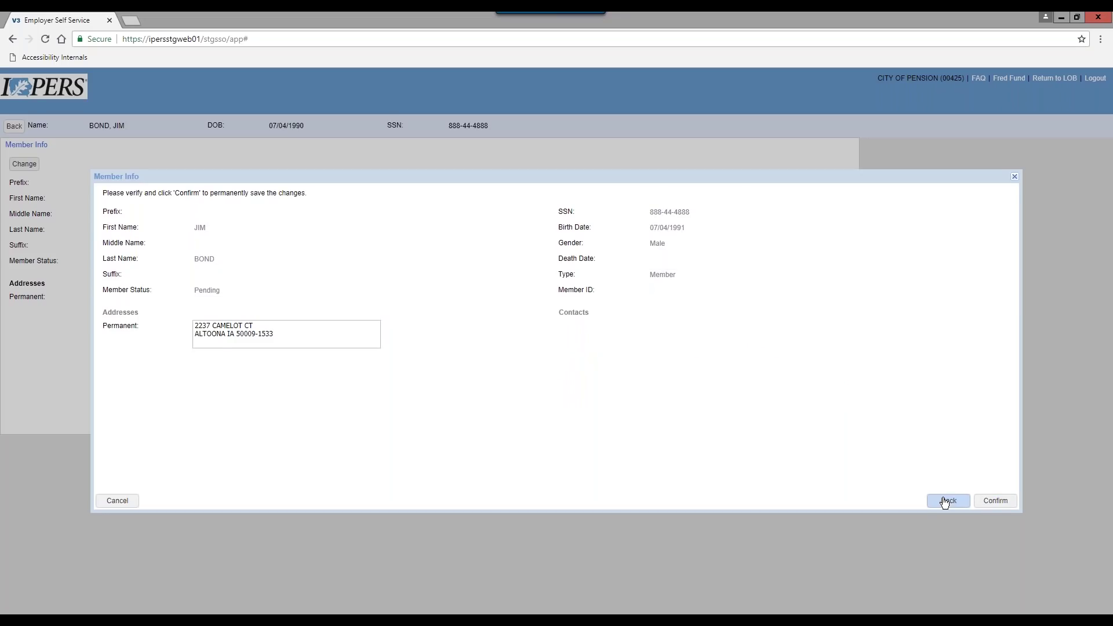
left_click(1003, 502)
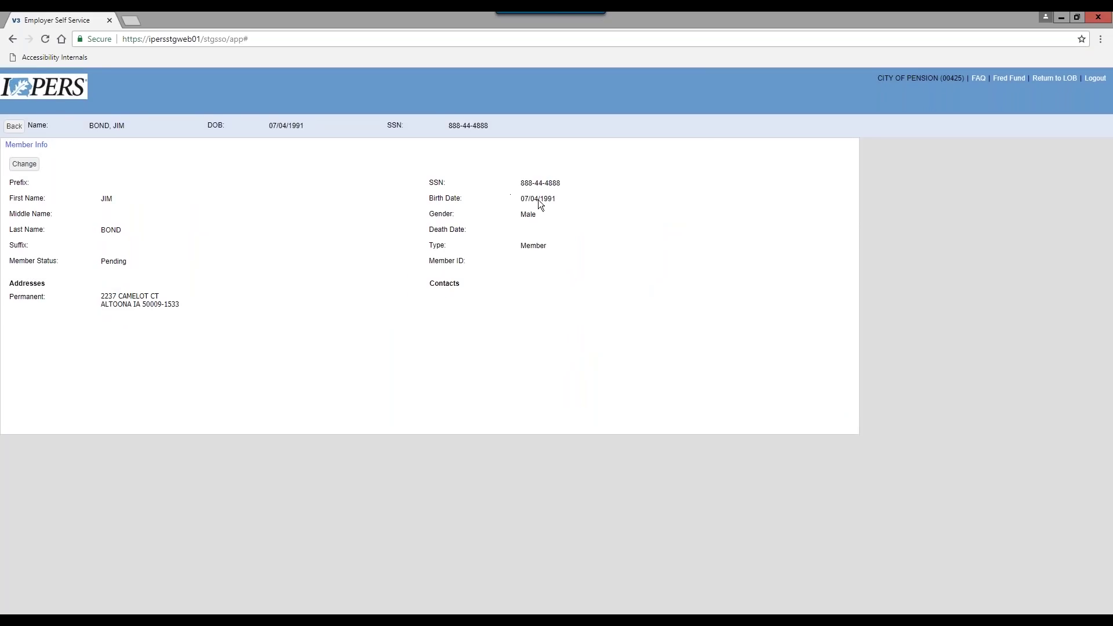
left_click(14, 127)
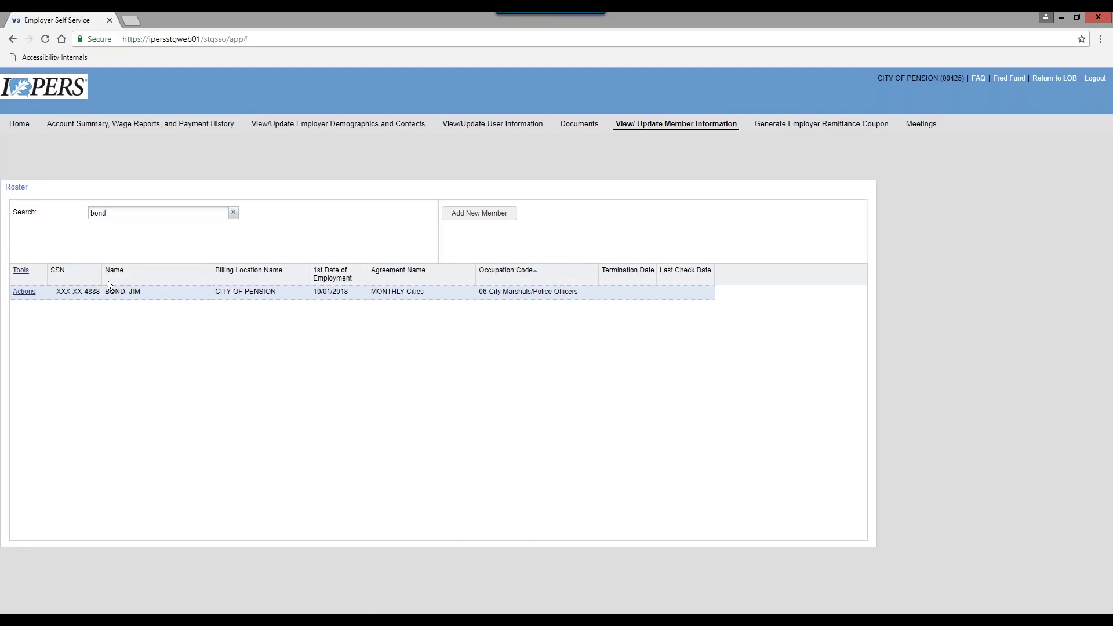
Clear the roster search and bring up Actions for the member hired 07/03/2018
left_click(232, 211)
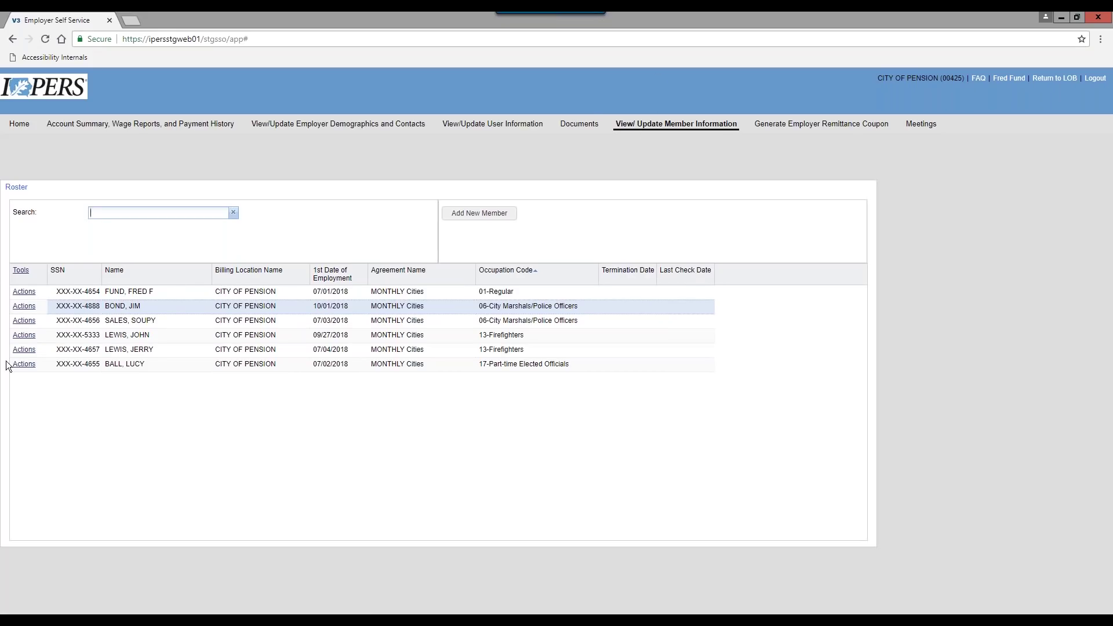
left_click(141, 322)
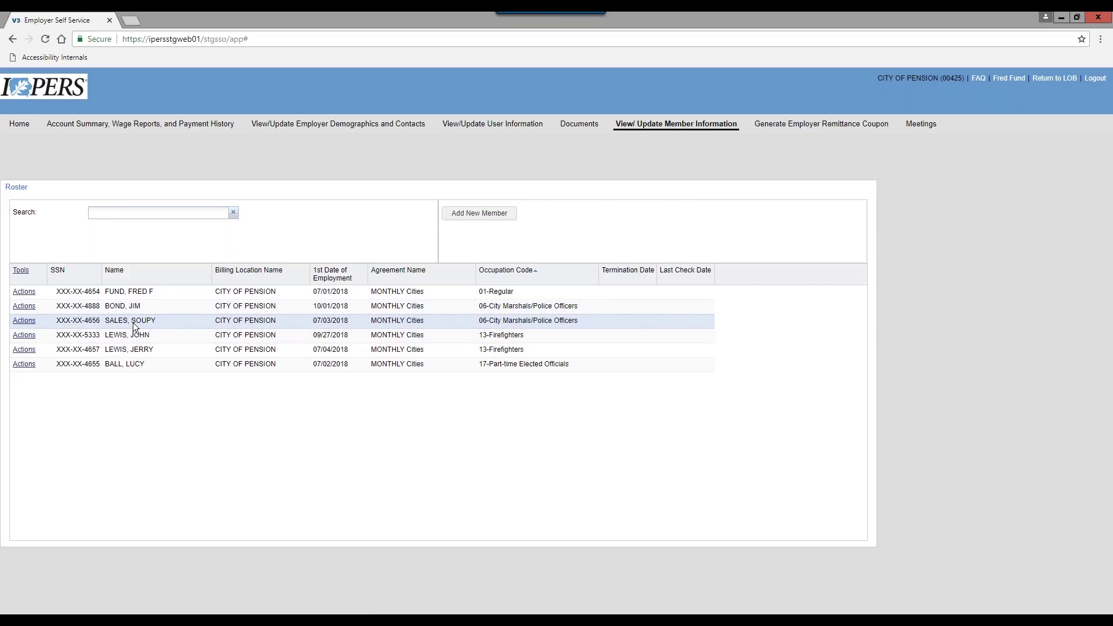
left_click(32, 323)
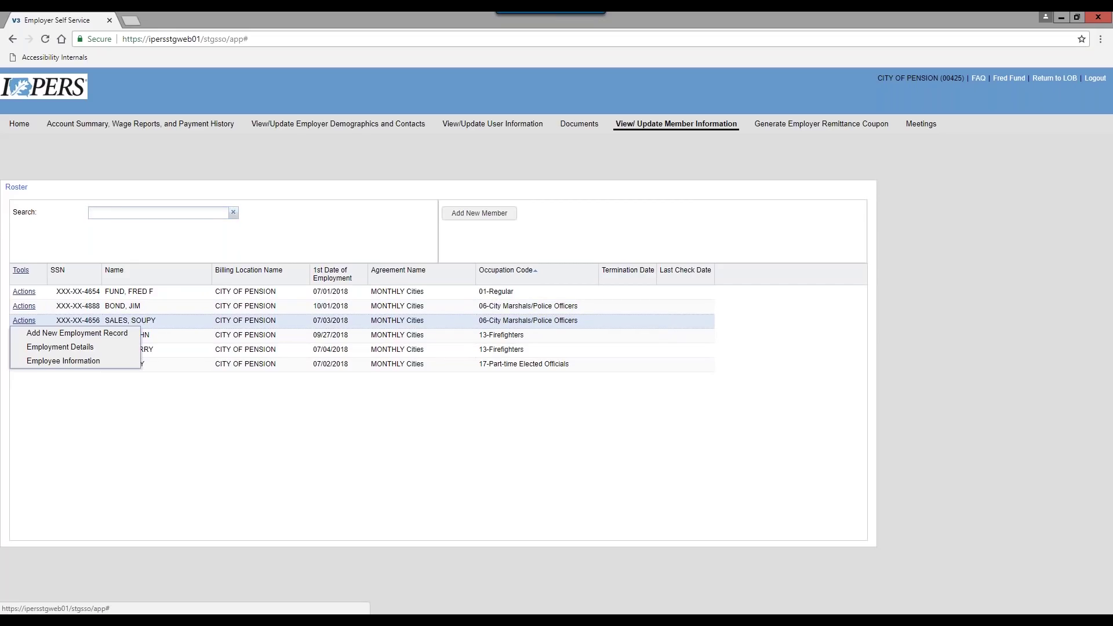
Edit the 07/03/2018 hire's Employment Details, setting termination date 10/01/2018
left_click(43, 350)
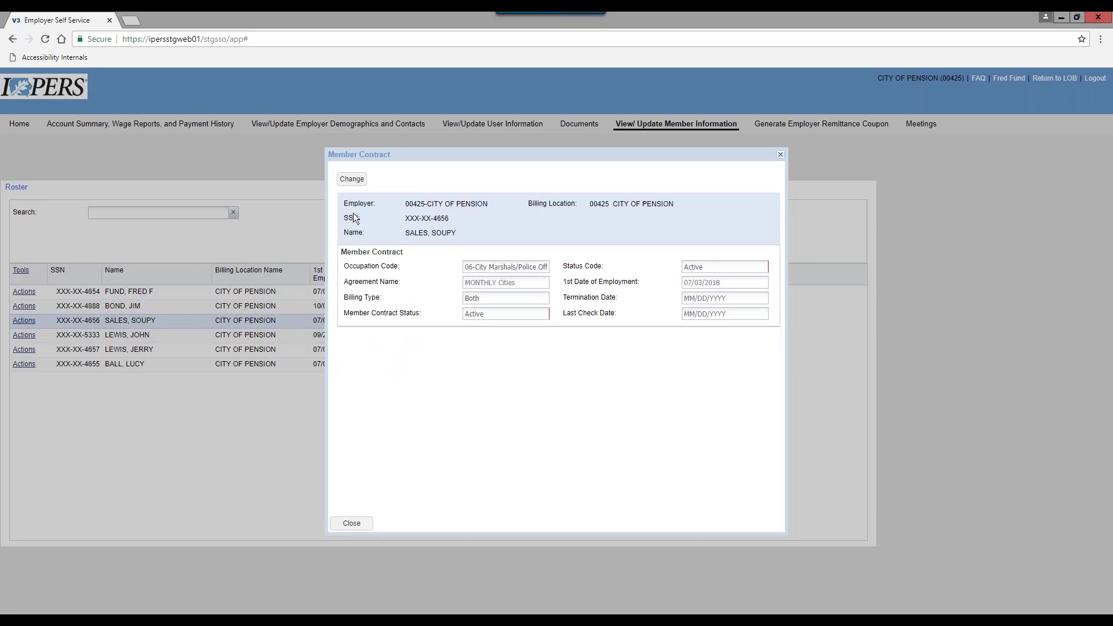
left_click(352, 179)
left_click(763, 280)
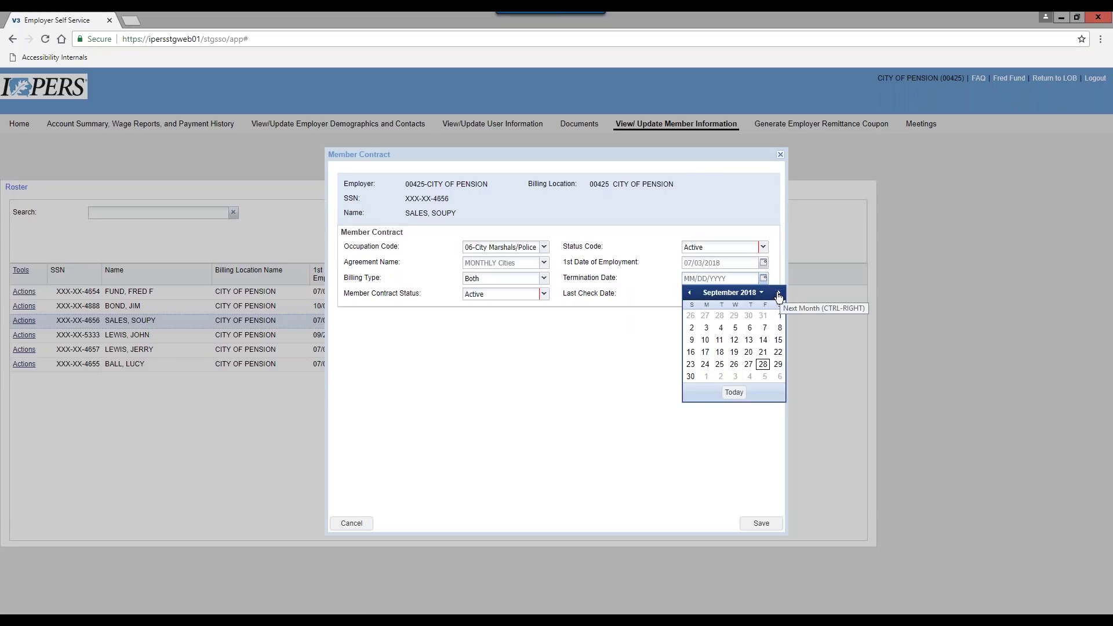
left_click(756, 278)
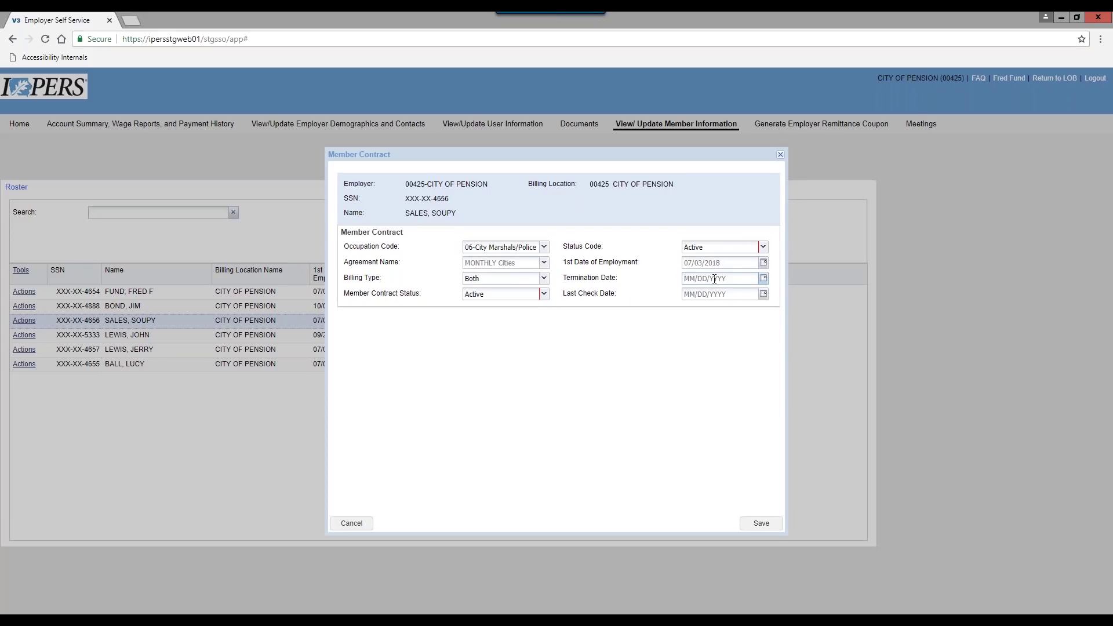
left_click(764, 278)
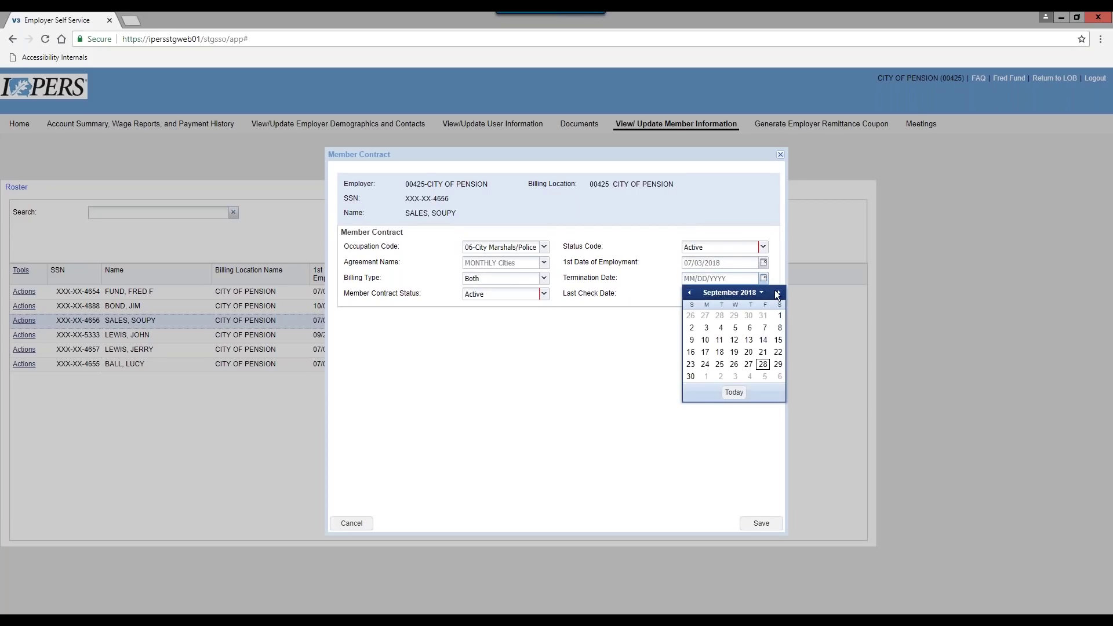
left_click(777, 293)
left_click(706, 315)
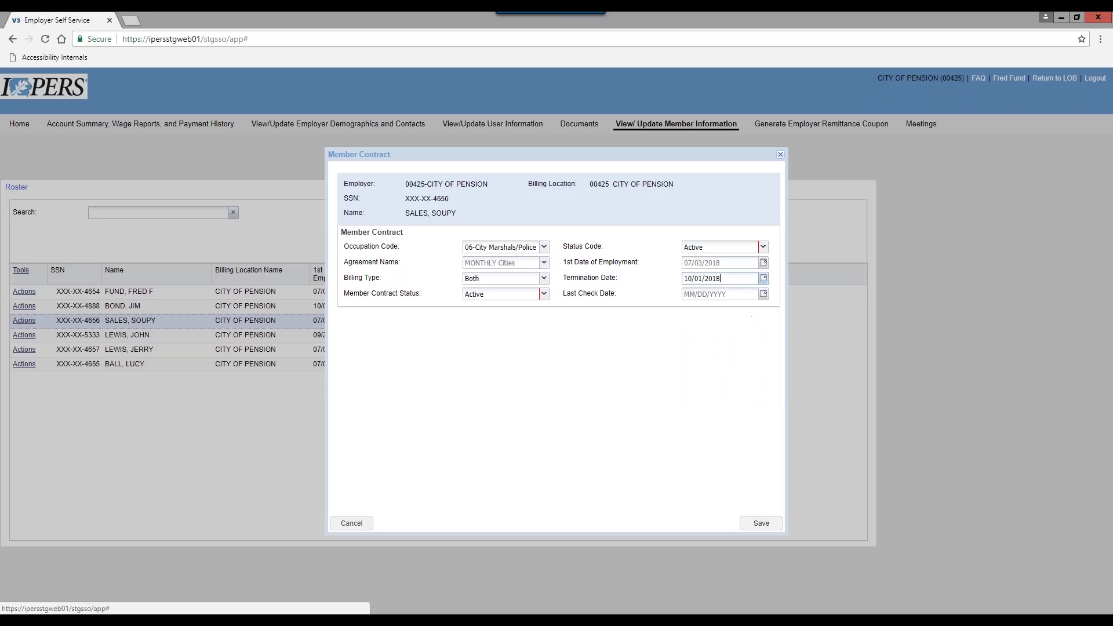
Set the last check date to 10/05/2018, then save and confirm the contract changes
left_click(763, 295)
left_click(764, 344)
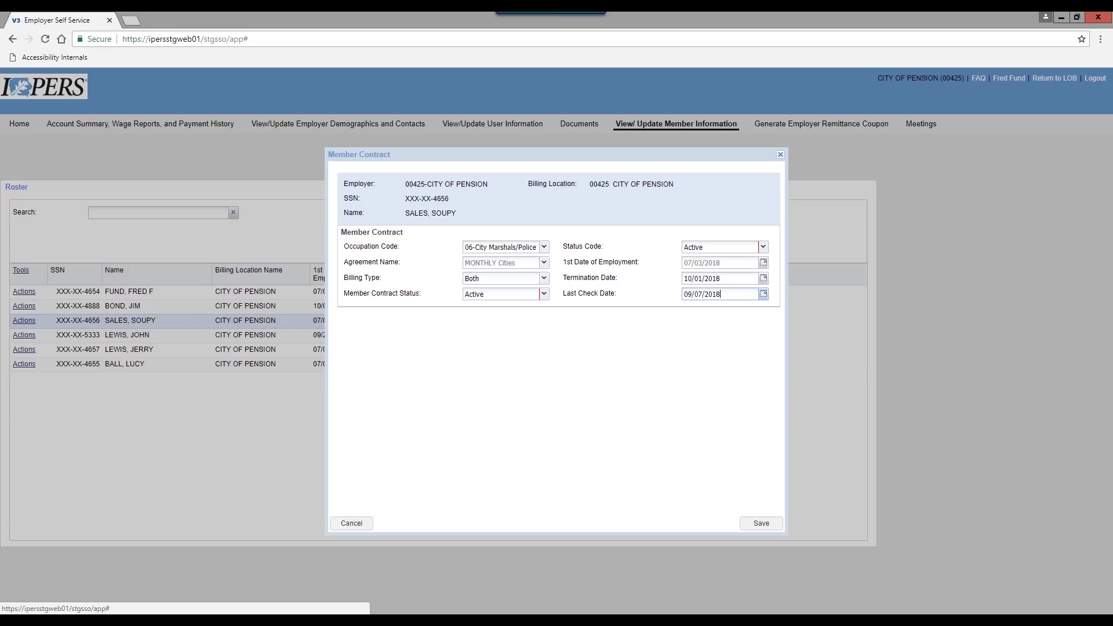
left_click(765, 295)
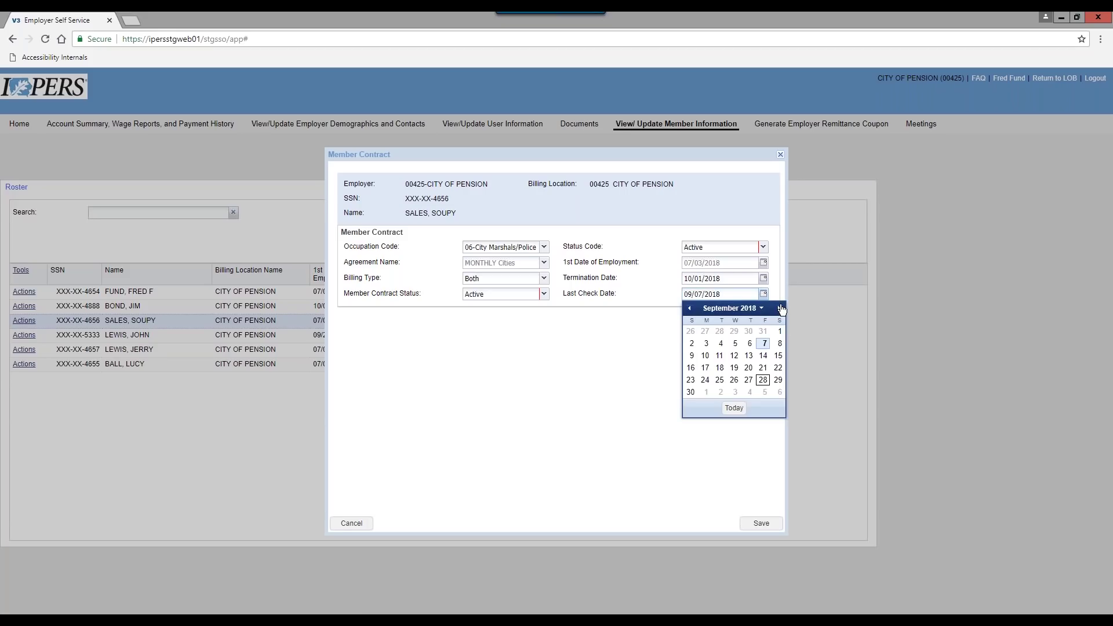
left_click(781, 309)
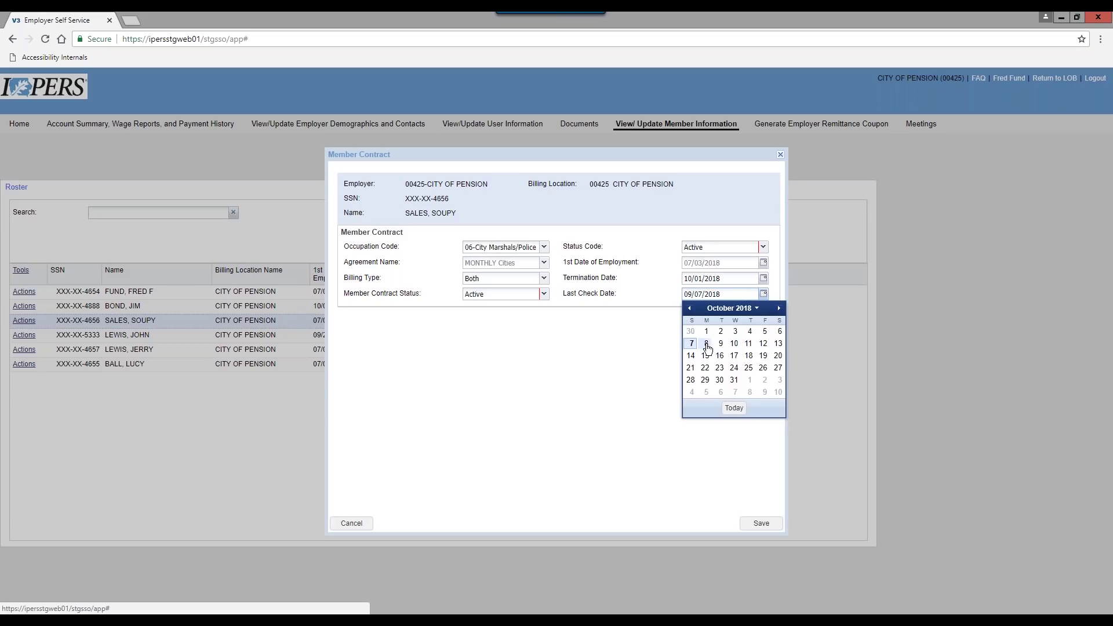
left_click(764, 331)
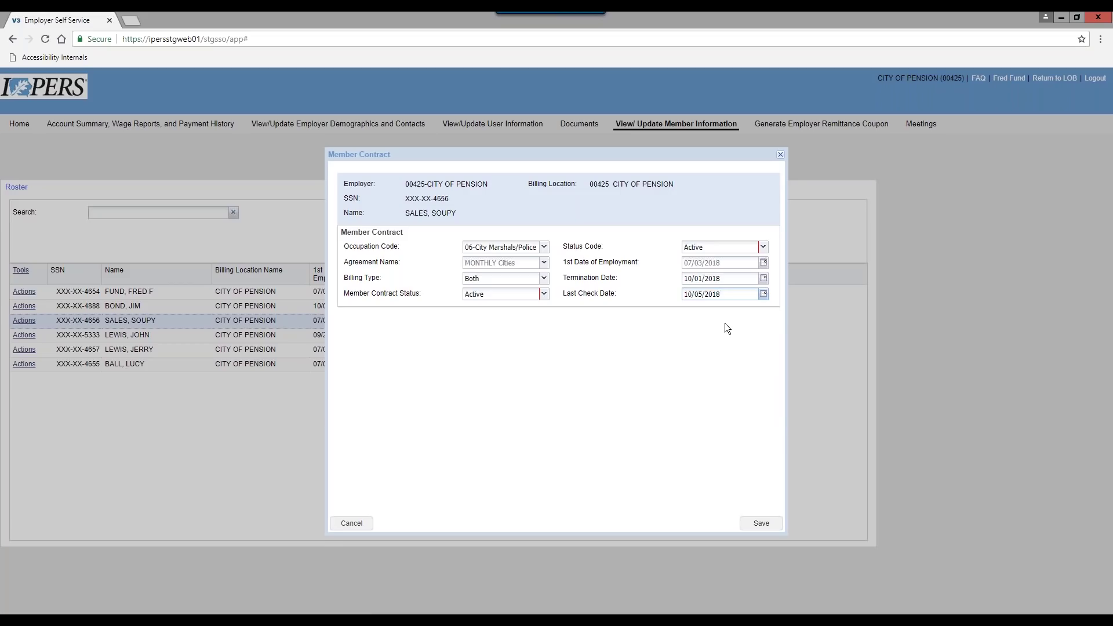
left_click(752, 523)
left_click(762, 524)
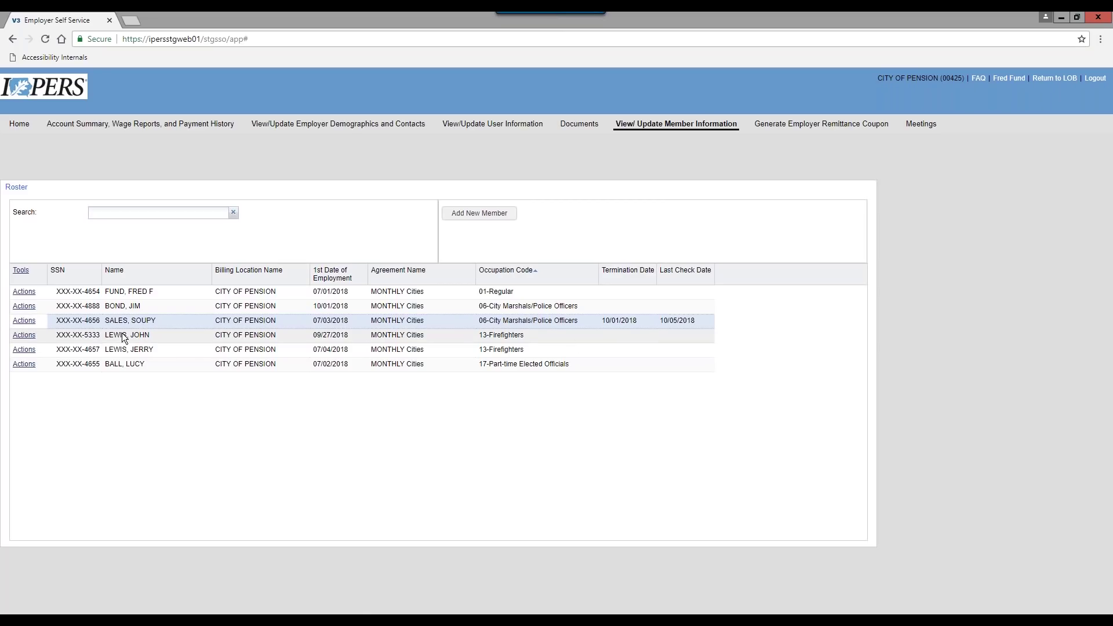
Erase the Termination Date and Last Check Date on the 07/03/2018 hire's Employment Details, then save and confirm
left_click(33, 341)
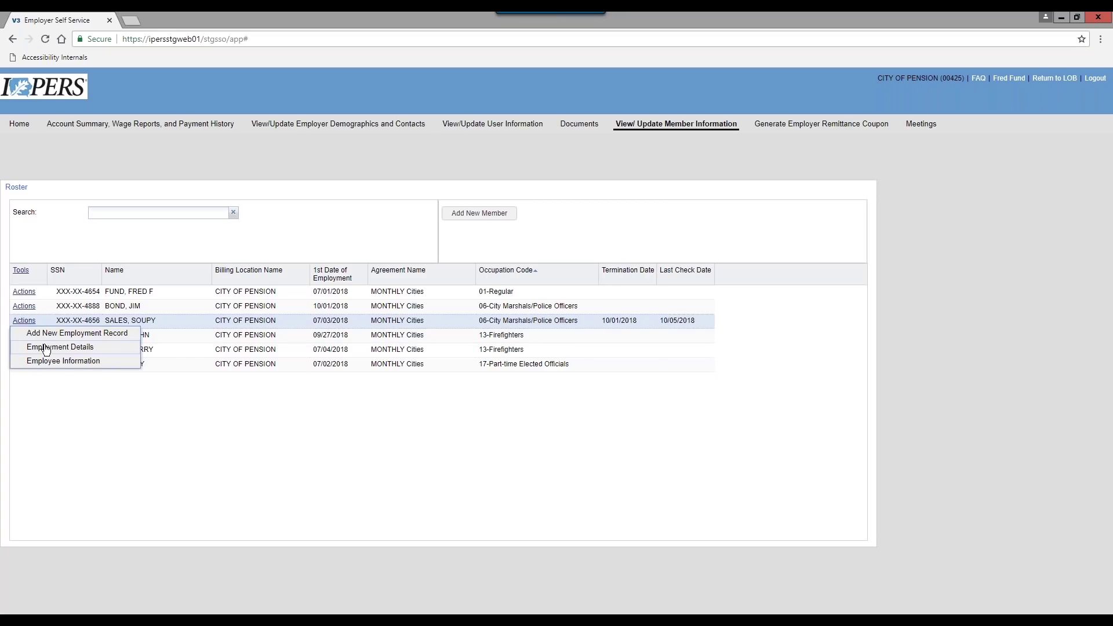
left_click(44, 347)
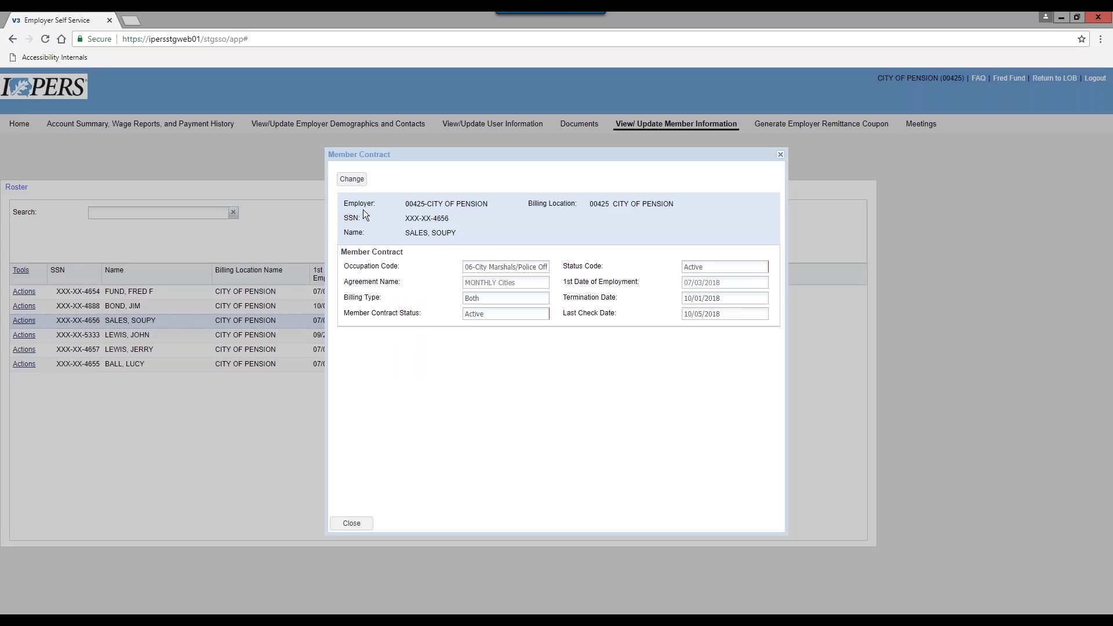
left_click(352, 179)
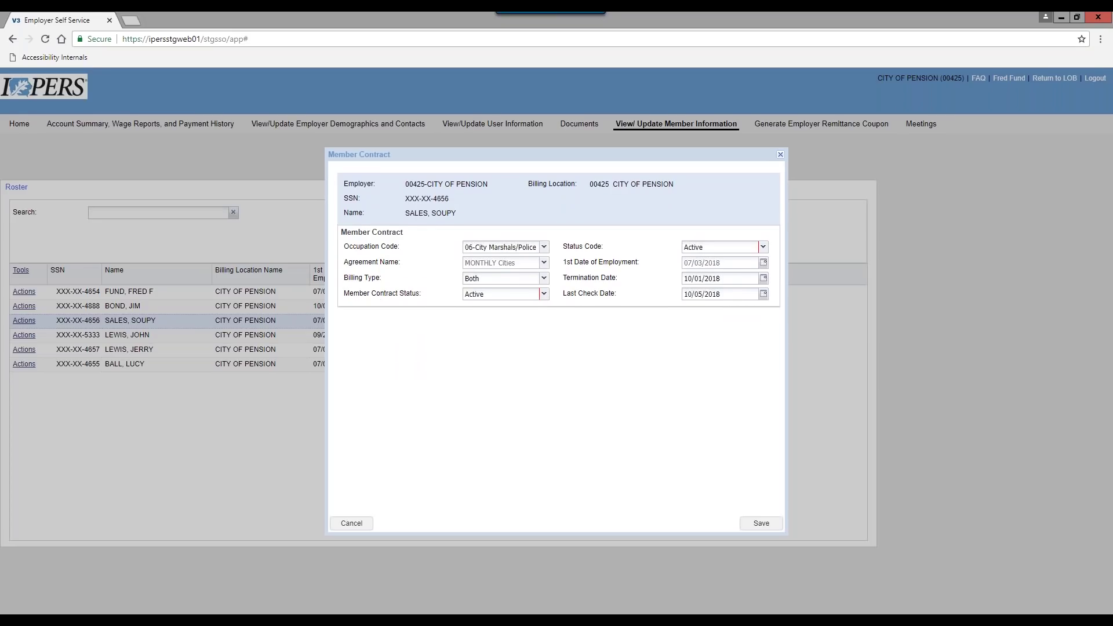
key("BackSpace")
key("BackSpace")
key("BackSpace")
key("BackSpace")
key("BackSpace")
key("BackSpace")
key("BackSpace")
key("BackSpace")
key("BackSpace")
key("BackSpace")
left_click(720, 294)
key("BackSpace")
key("BackSpace")
key("BackSpace")
key("BackSpace")
key("BackSpace")
key("BackSpace")
key("BackSpace")
key("BackSpace")
key("BackSpace")
key("BackSpace")
left_click(754, 528)
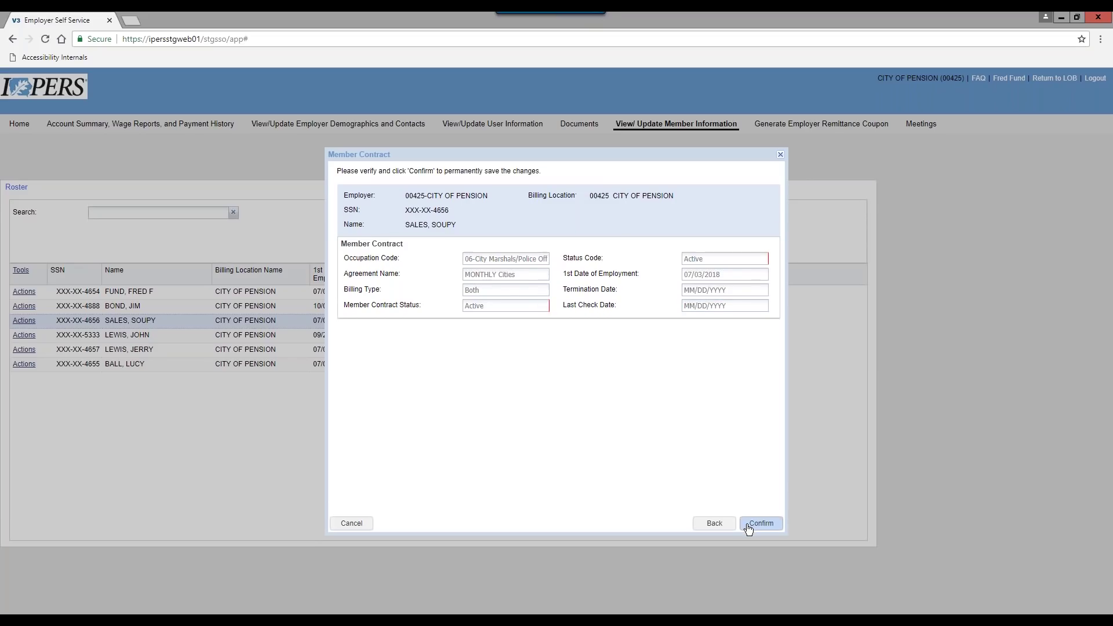
left_click(755, 524)
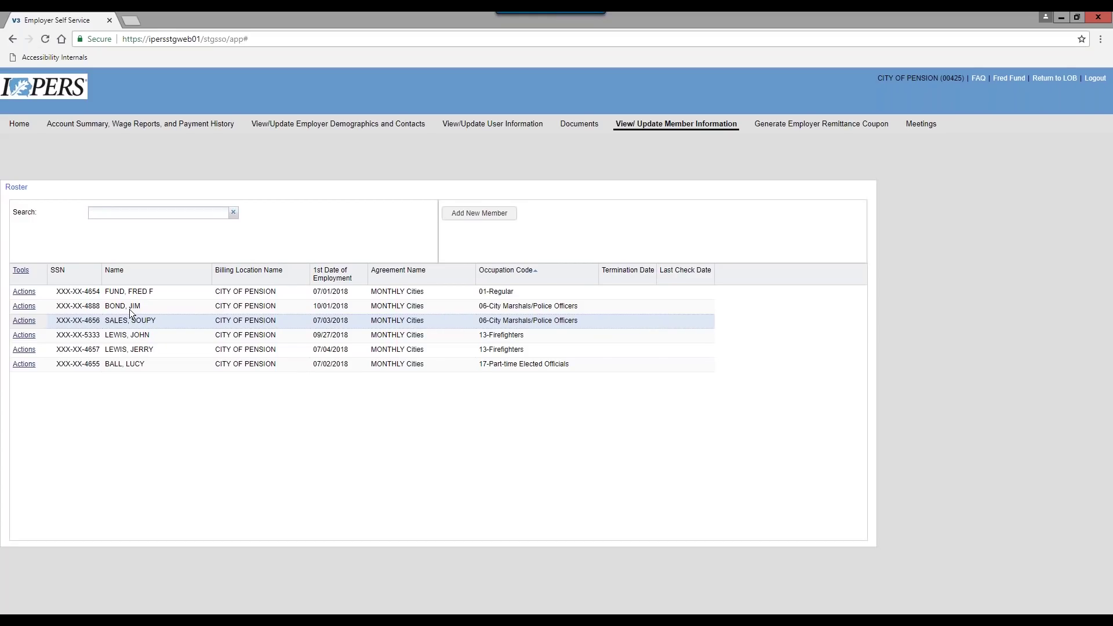
Edit the 10/01/2018 hire's Employment Details, setting termination date 10/04/2018
left_click(19, 308)
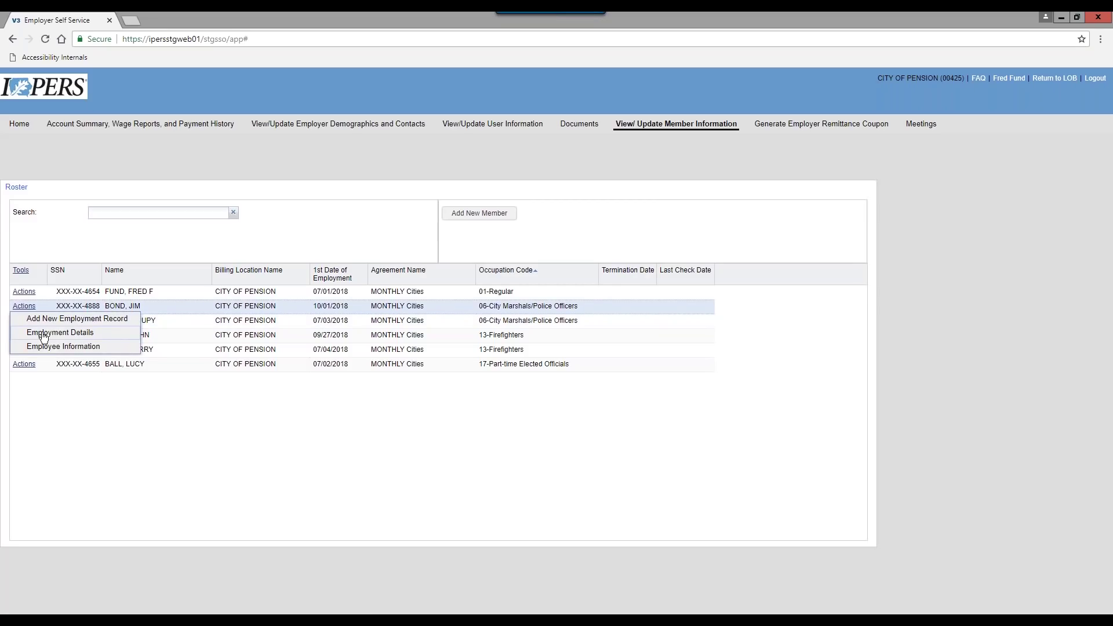
left_click(44, 335)
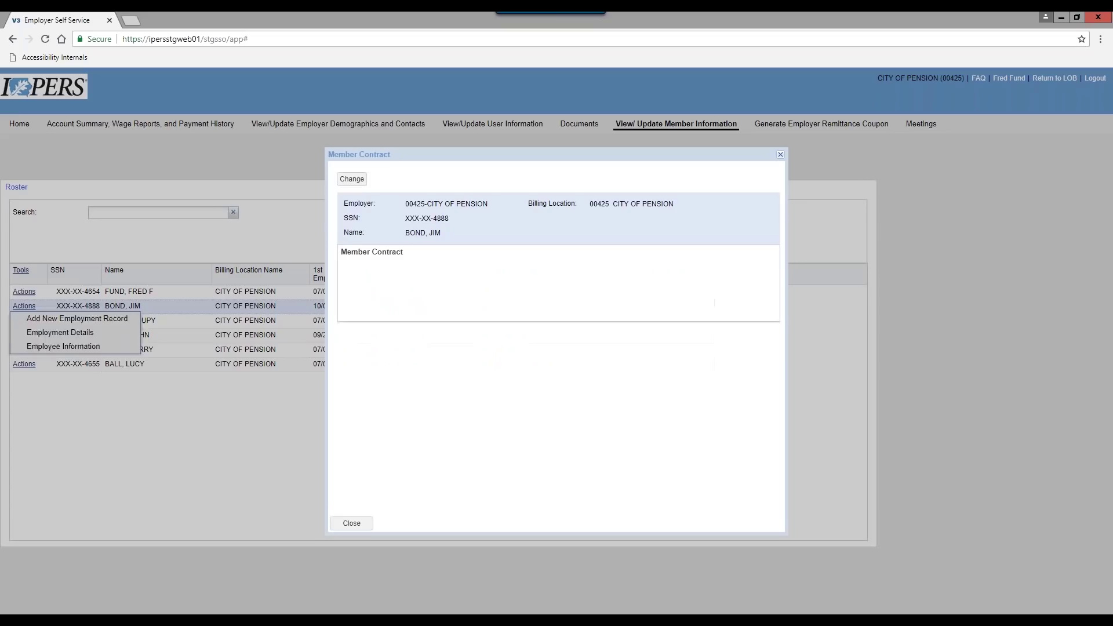
left_click(343, 179)
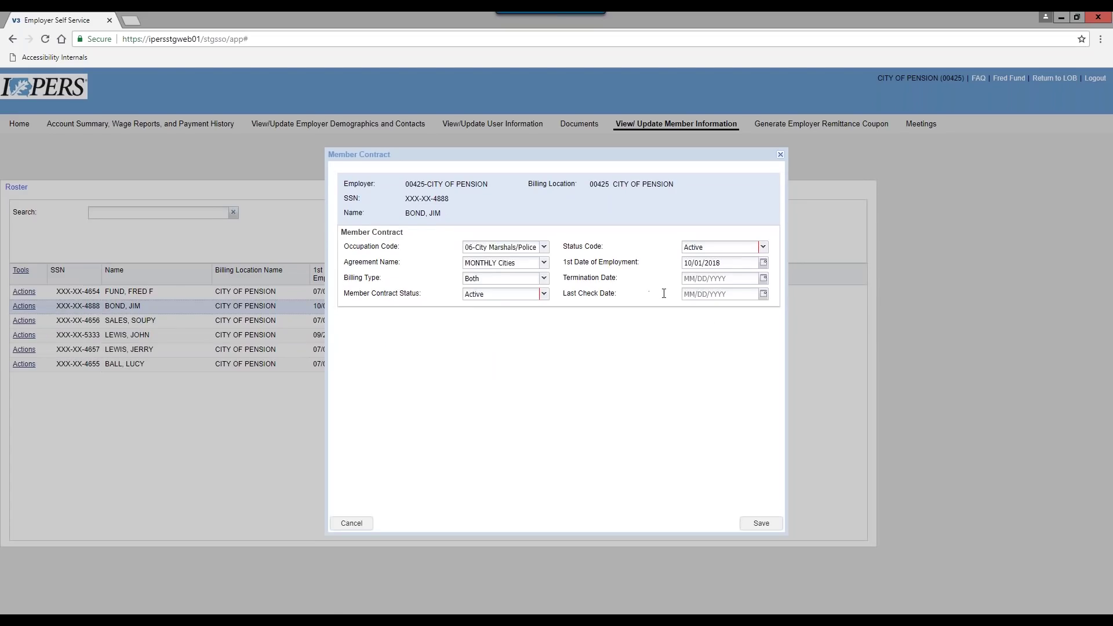
left_click(764, 278)
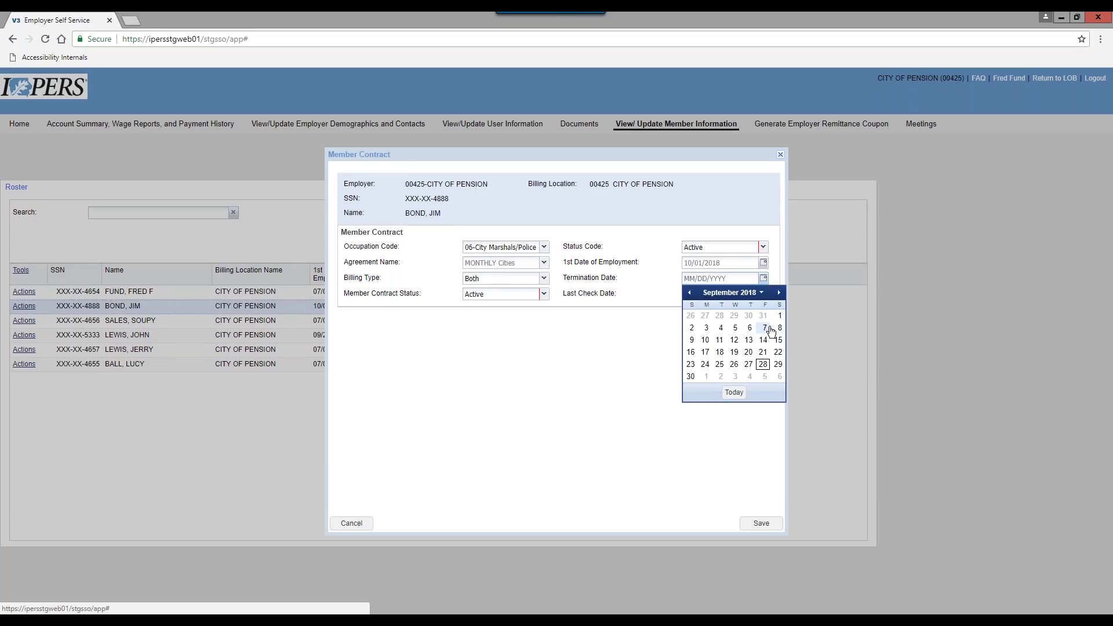
left_click(778, 292)
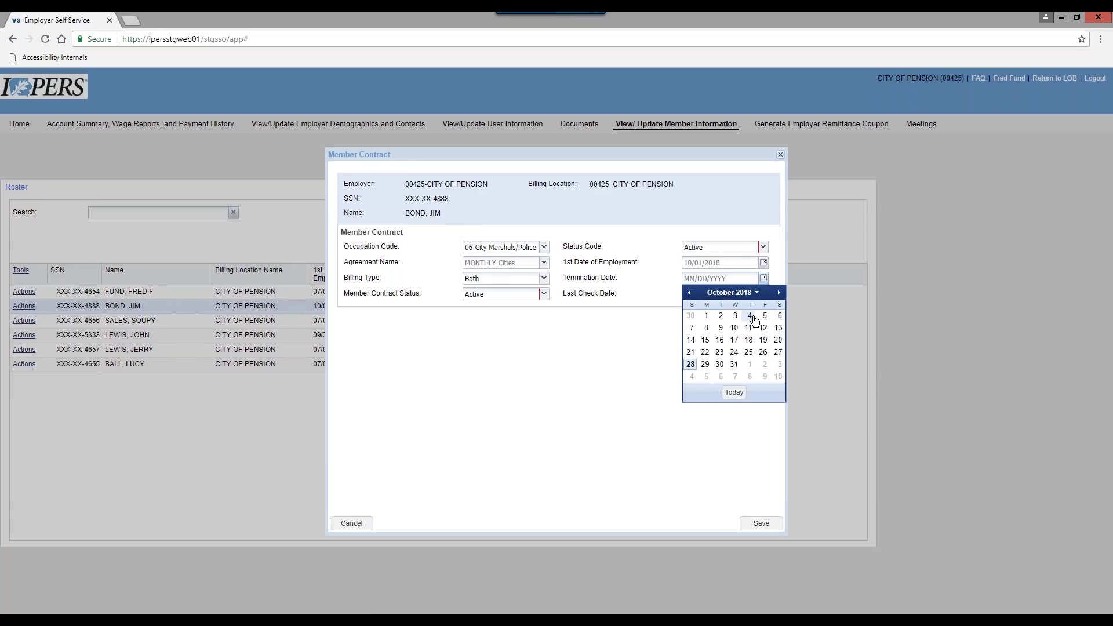
left_click(751, 317)
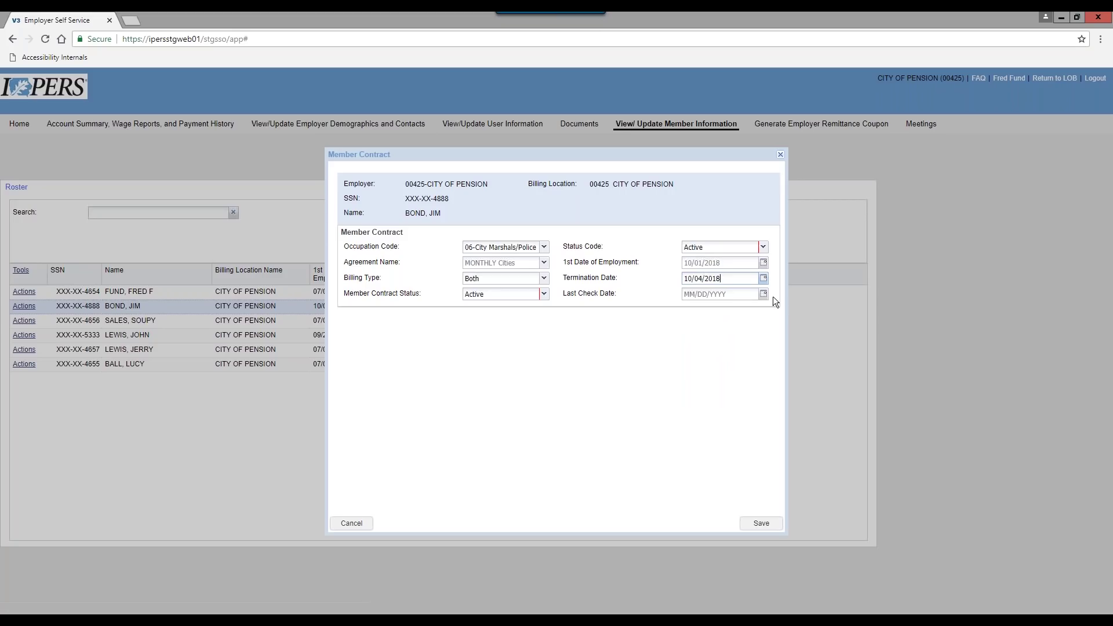
Set the last check date to 10/15/2018, then save and confirm the termination
left_click(764, 295)
left_click(765, 355)
left_click(764, 295)
left_click(780, 309)
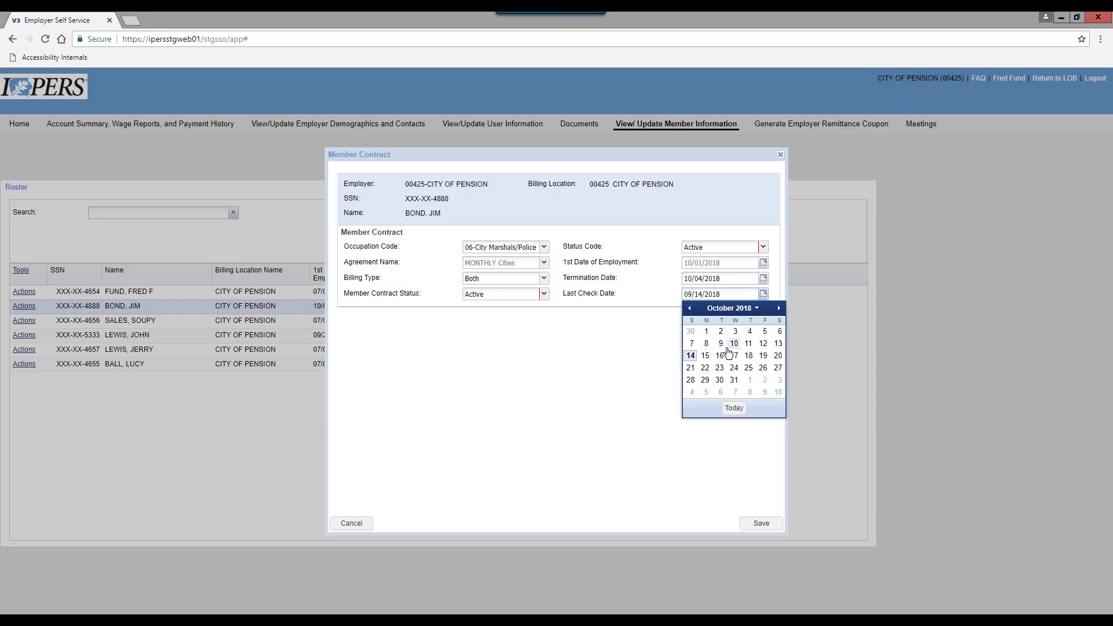
left_click(706, 357)
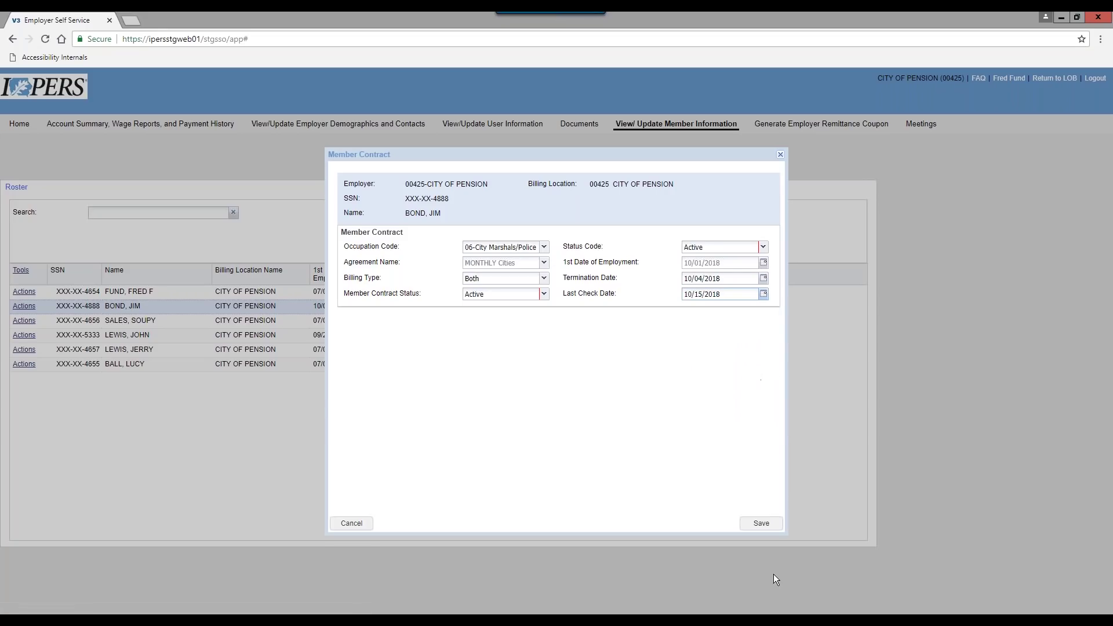
left_click(760, 524)
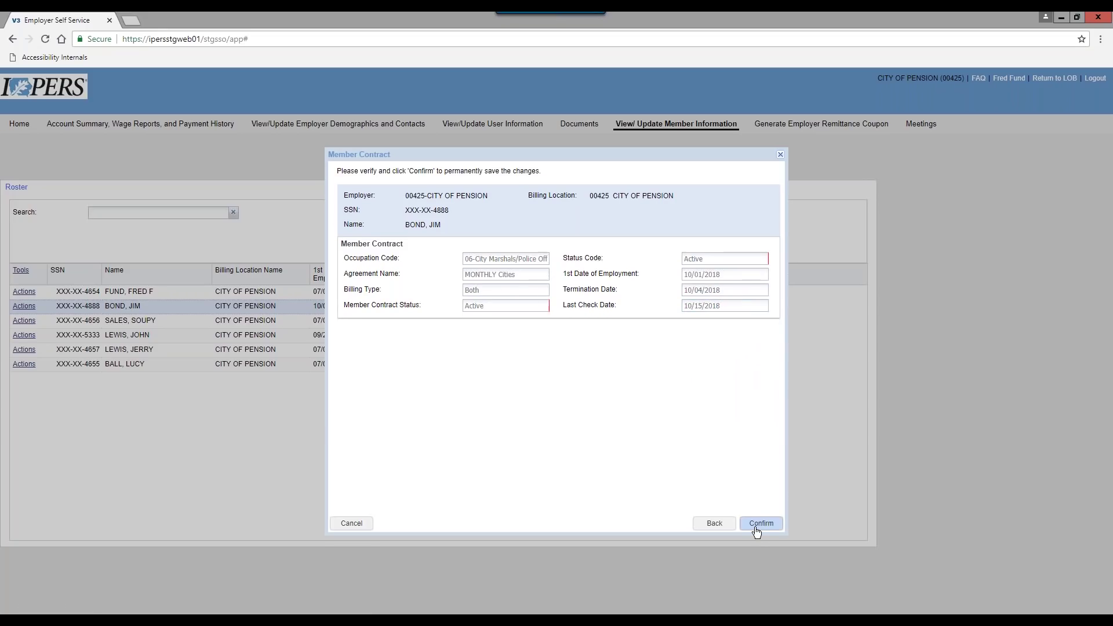
left_click(761, 523)
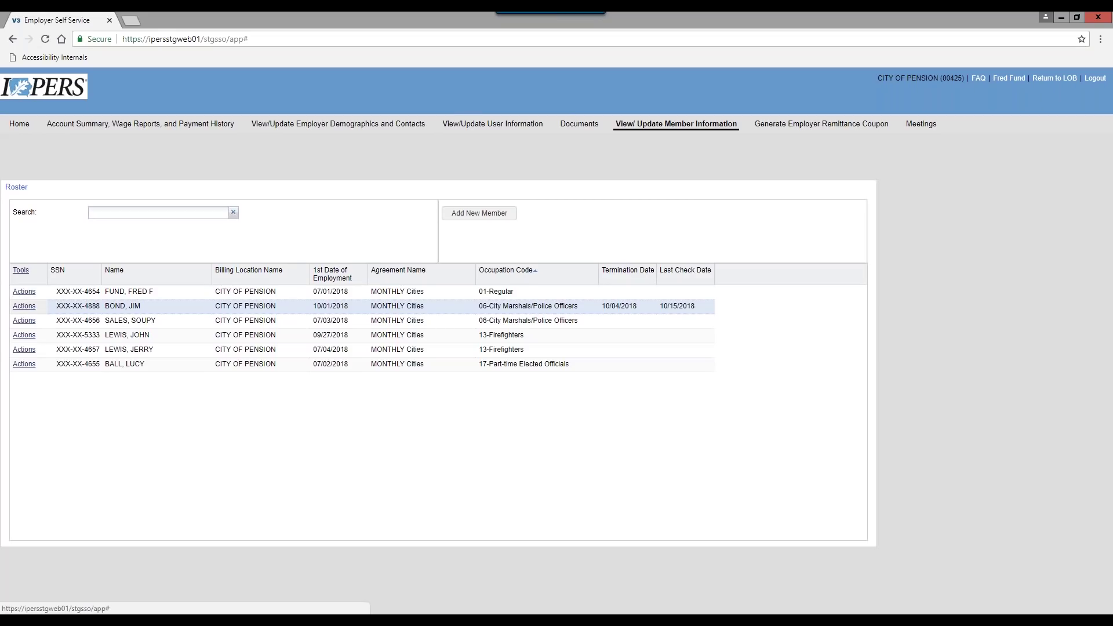
Add a new 01-Regular employment record with first employment date 10/02/2018, then save and confirm
left_click(24, 307)
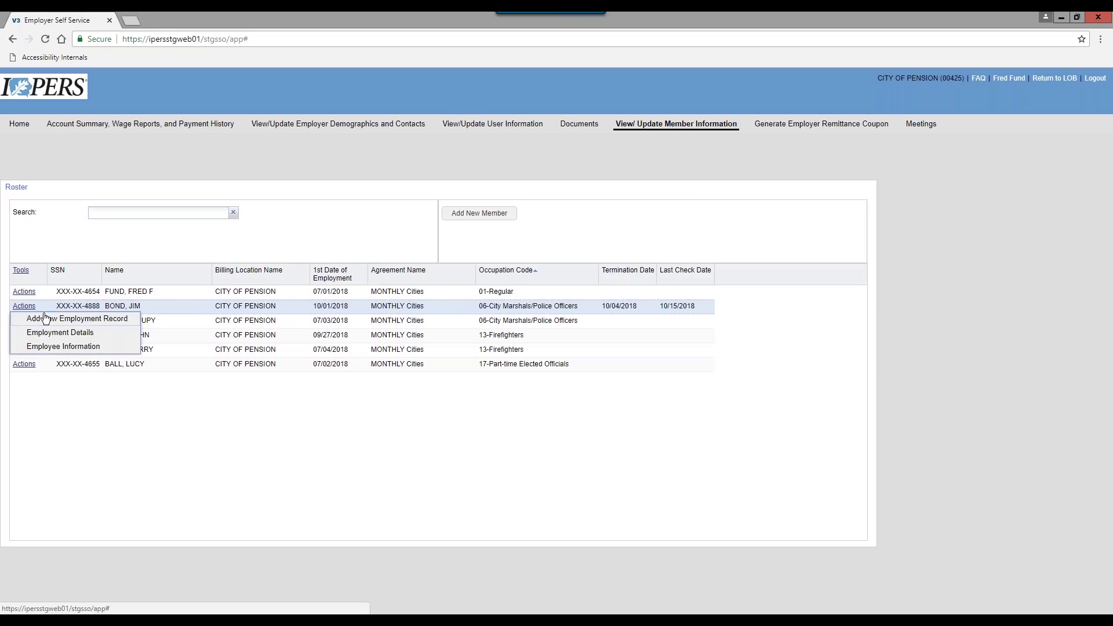
left_click(72, 320)
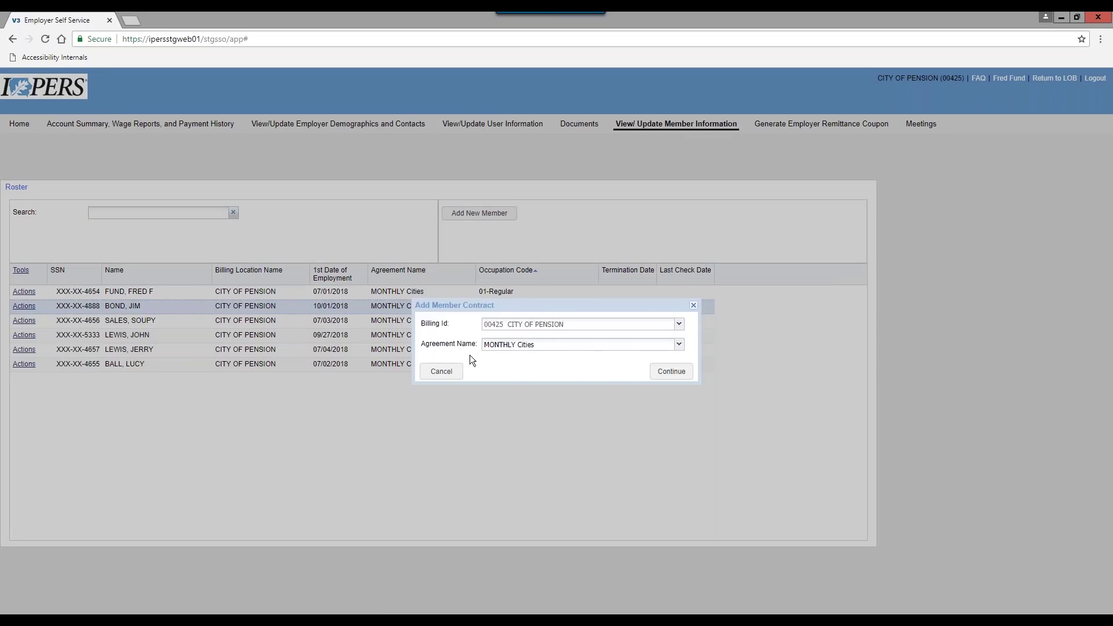
left_click(674, 376)
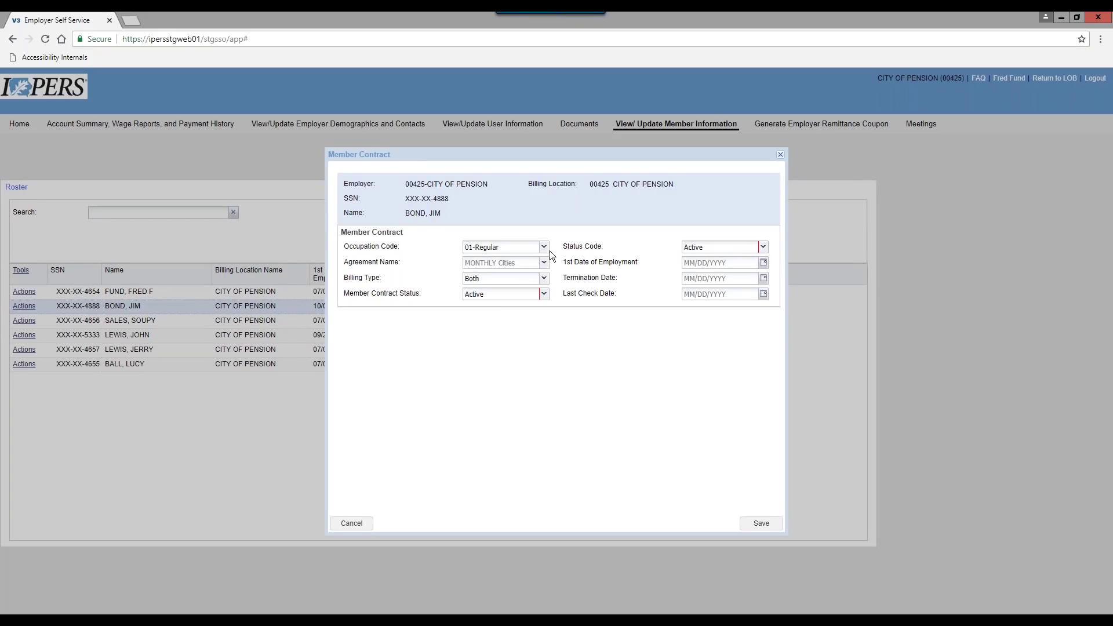
left_click(544, 247)
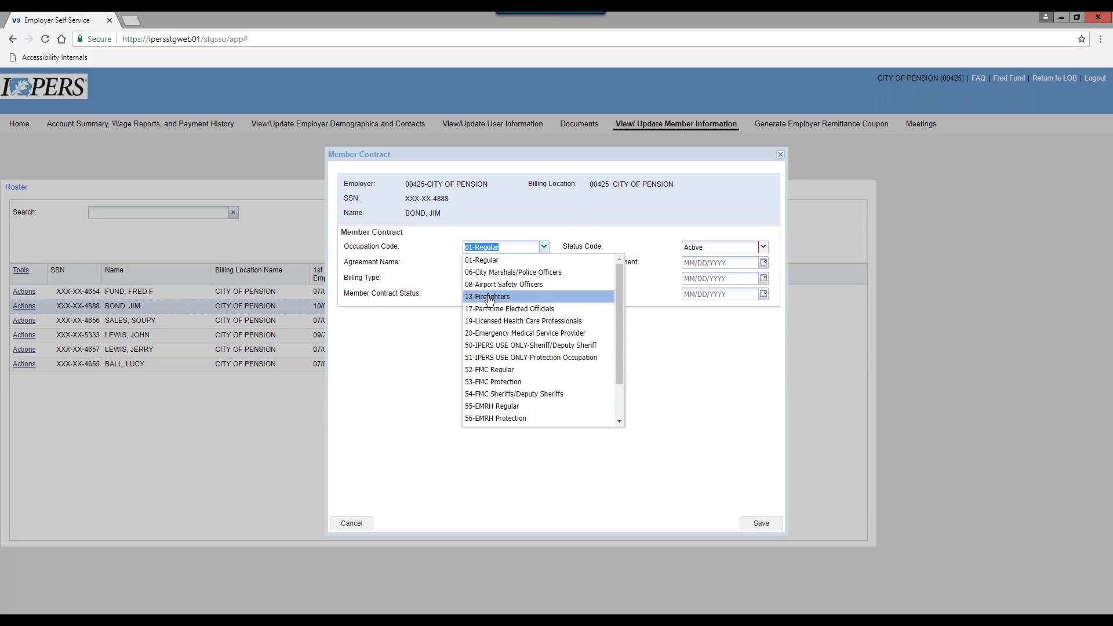
left_click(544, 247)
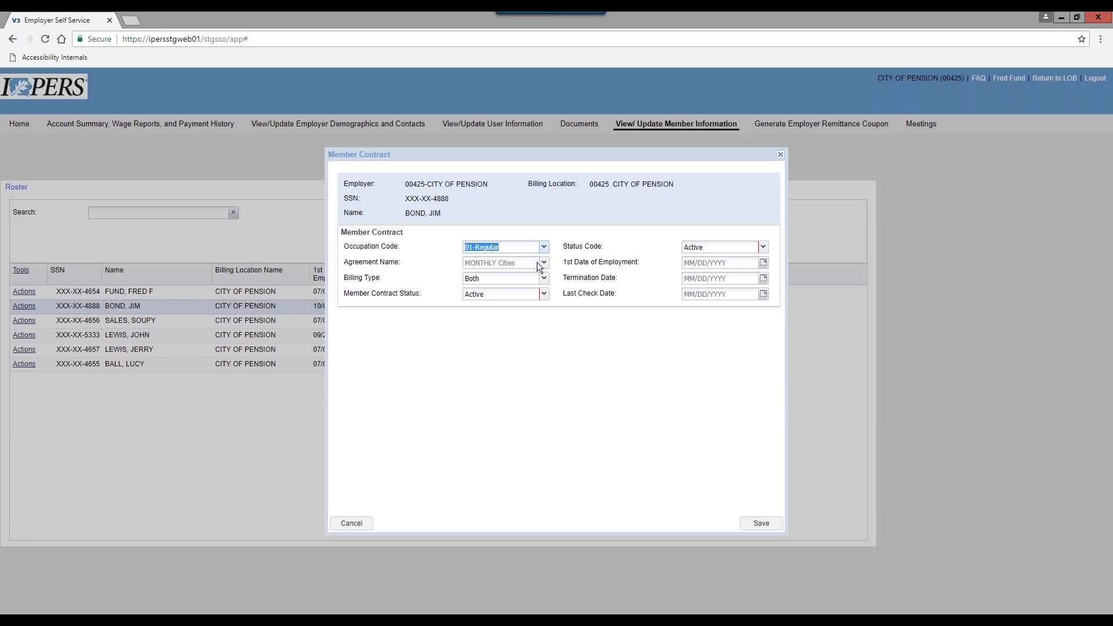
left_click(764, 262)
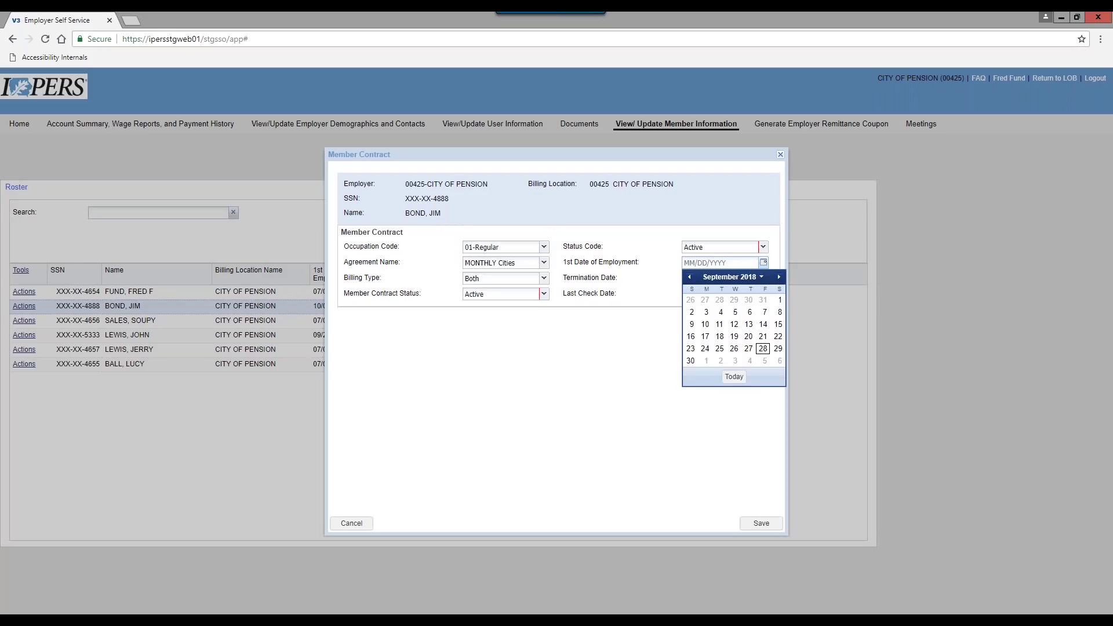
left_click(779, 277)
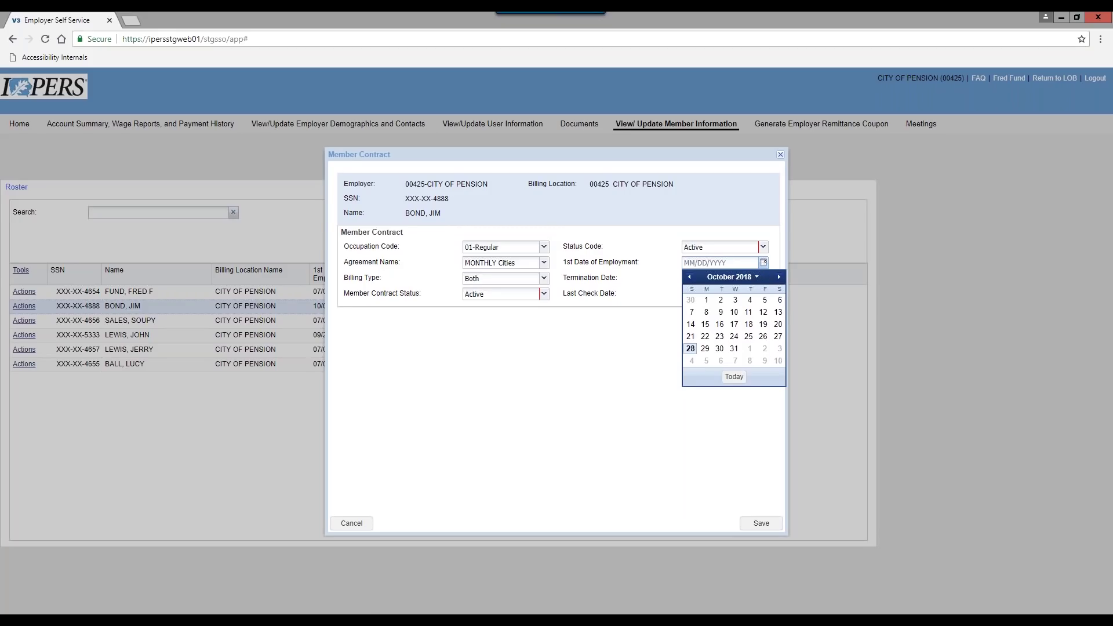
left_click(721, 301)
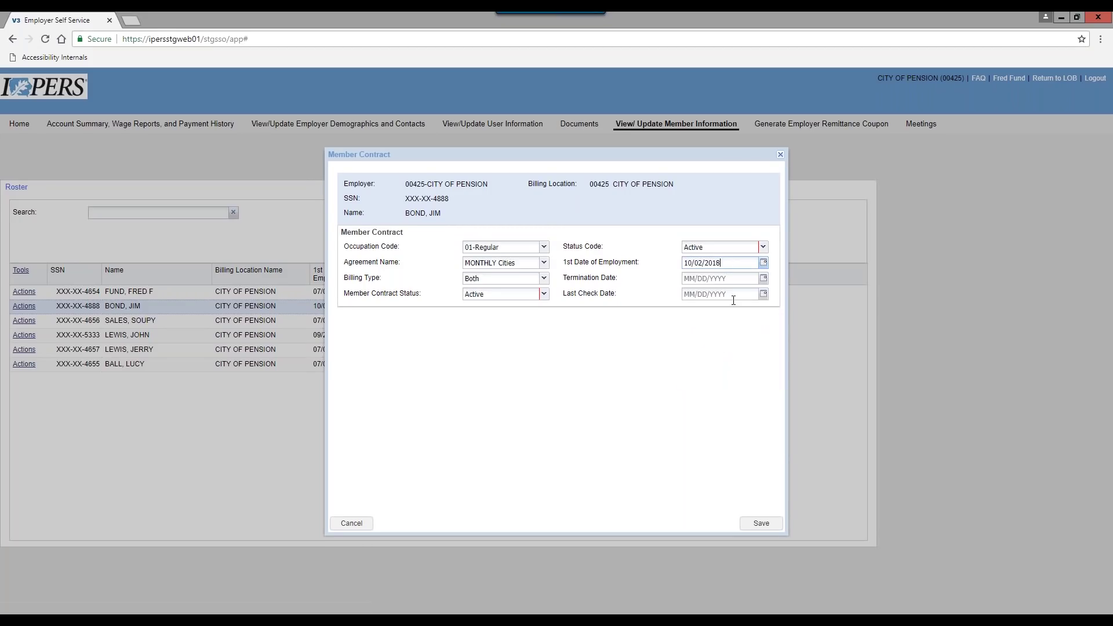
left_click(762, 524)
left_click(770, 527)
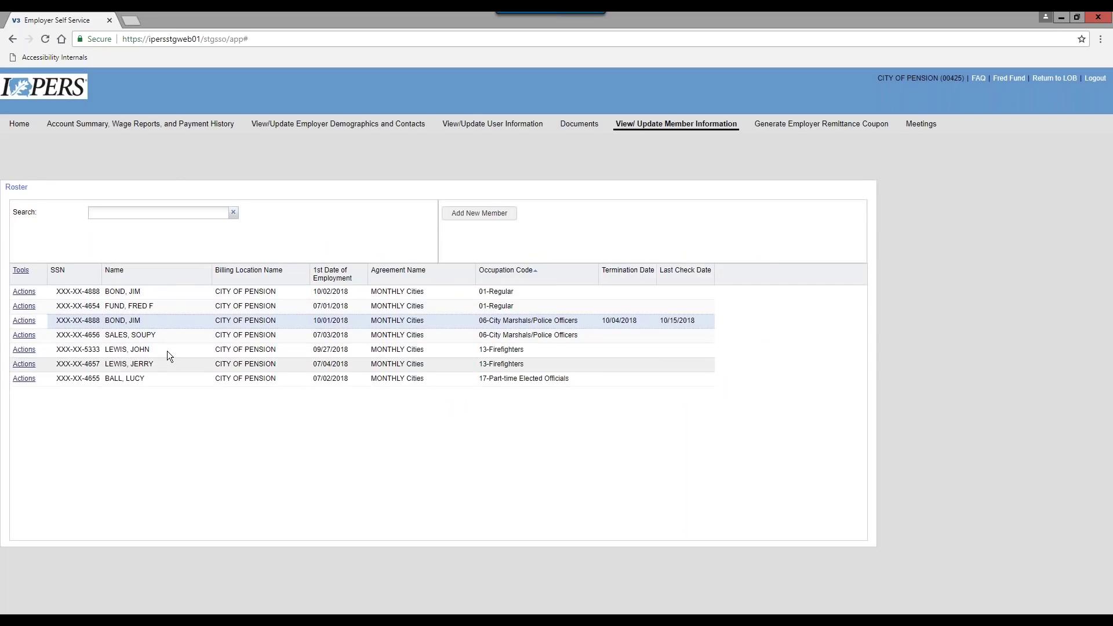
Search the member roster and sort it by Name, then bring back the PowerPoint show on the 'Where do I get Help' slide
left_click(114, 214)
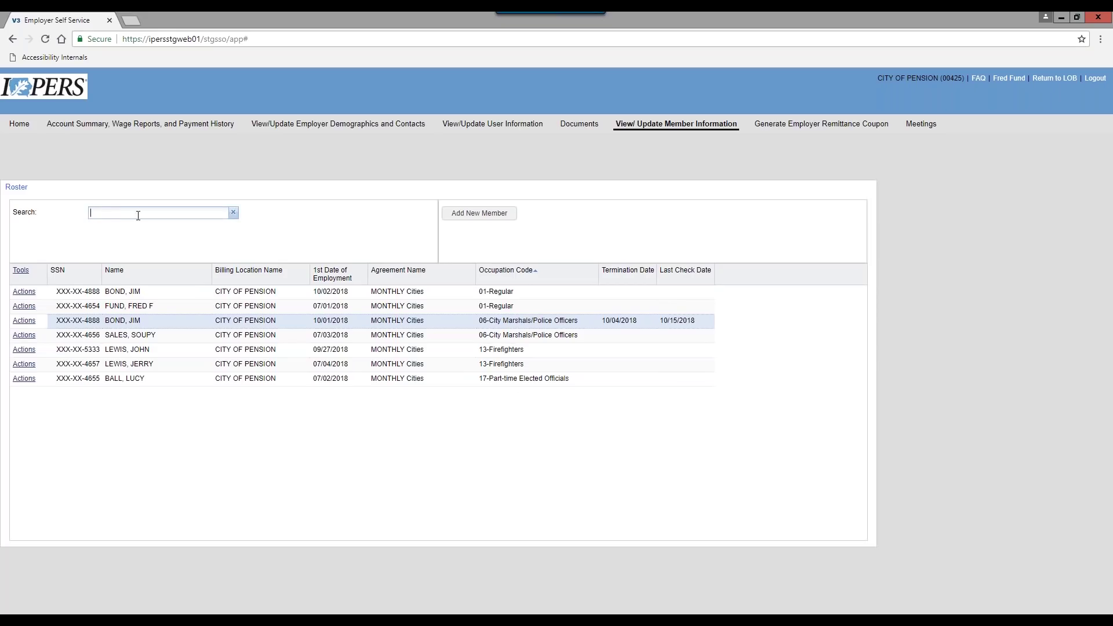
left_click(113, 271)
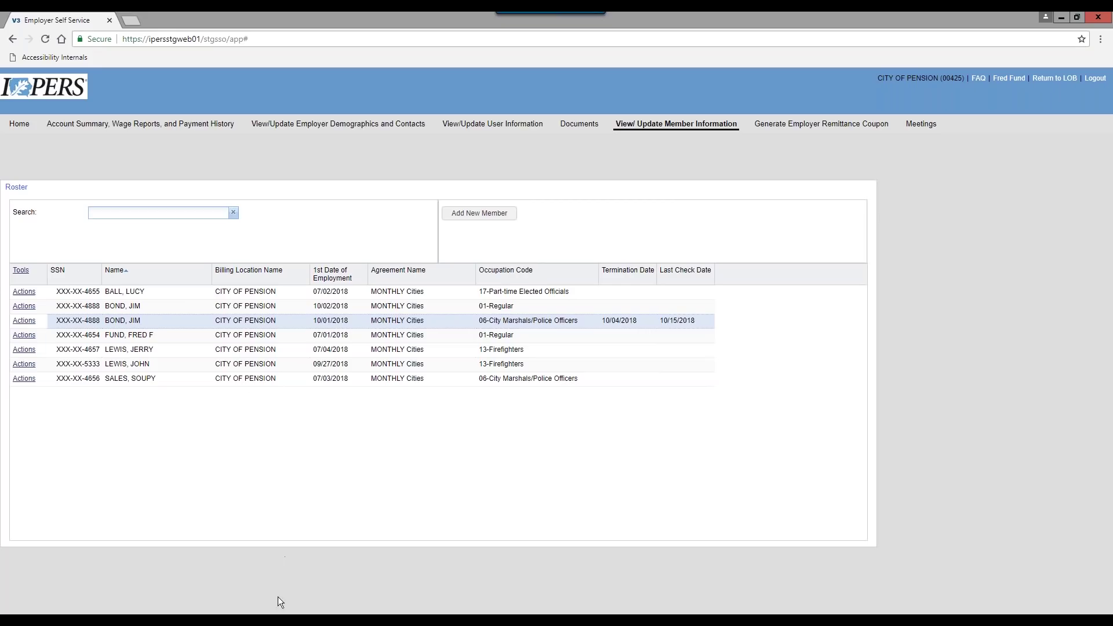
mouse_move(304, 619)
left_click(231, 619)
left_click(332, 540)
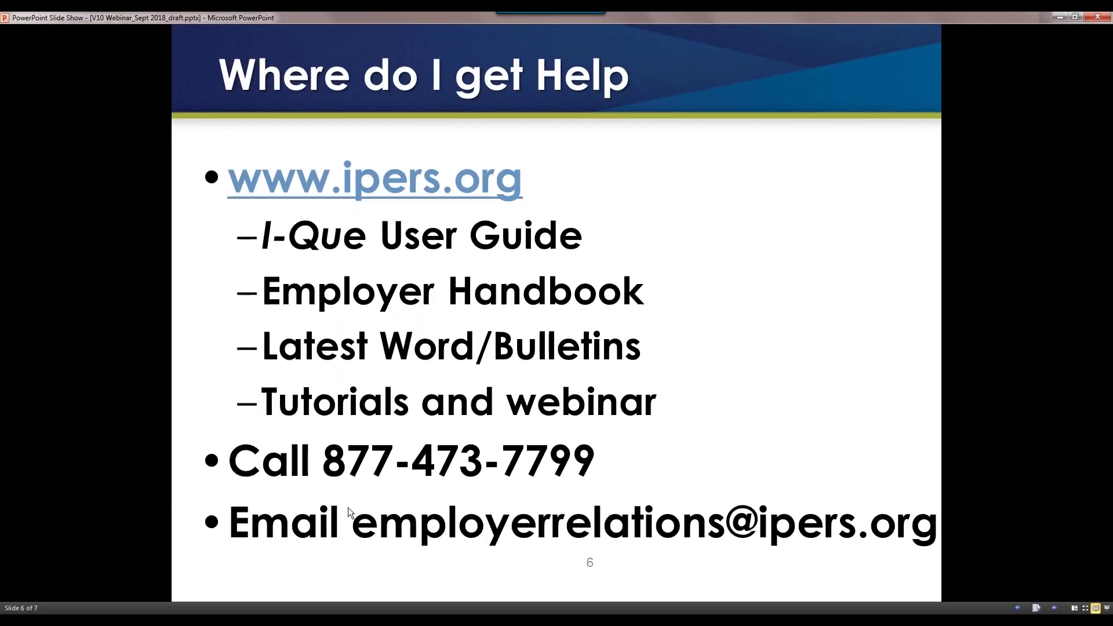